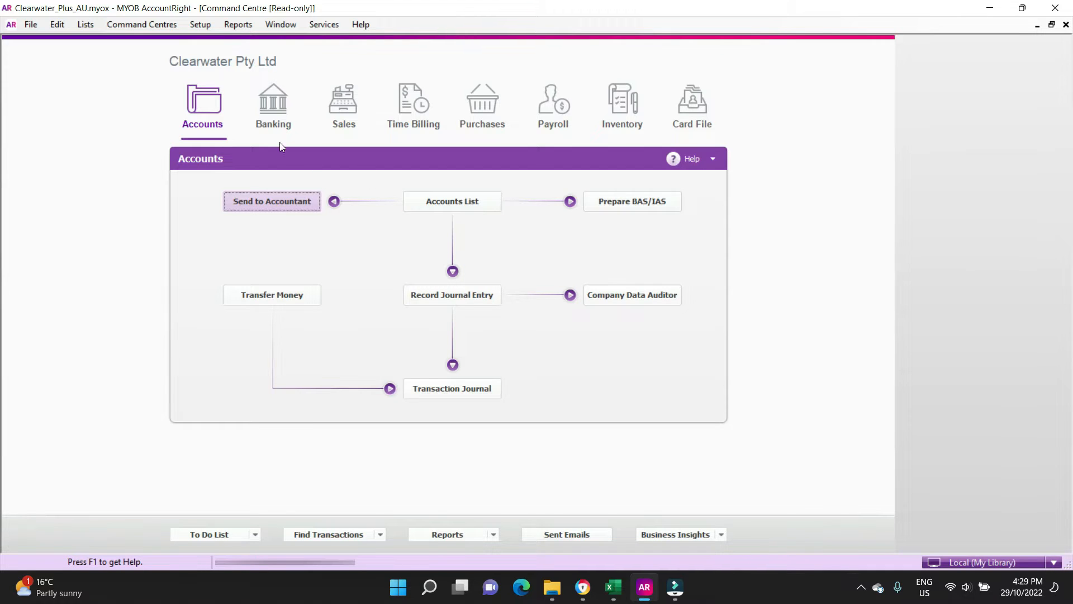
Step: Open the bank account reconciliation and select General Cheque Account 1 as the account to reconcile
click(273, 109)
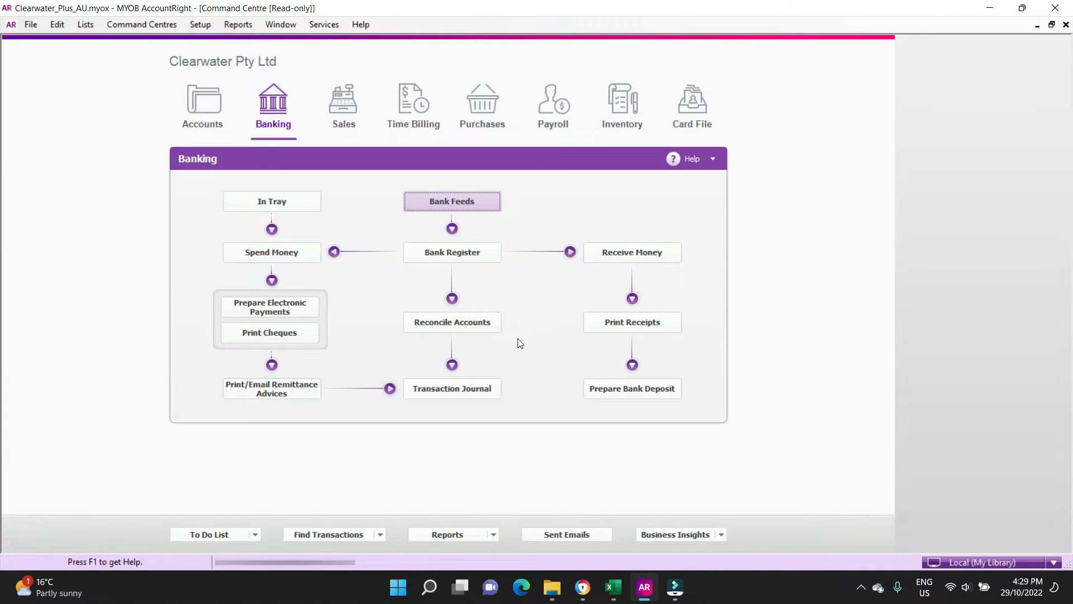
click(485, 323)
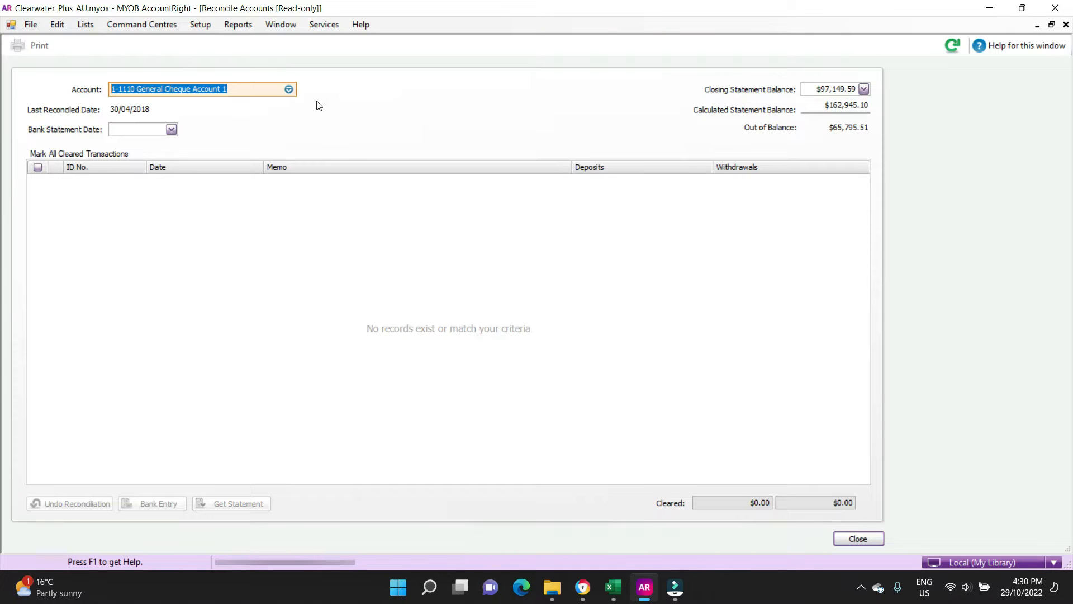
click(289, 89)
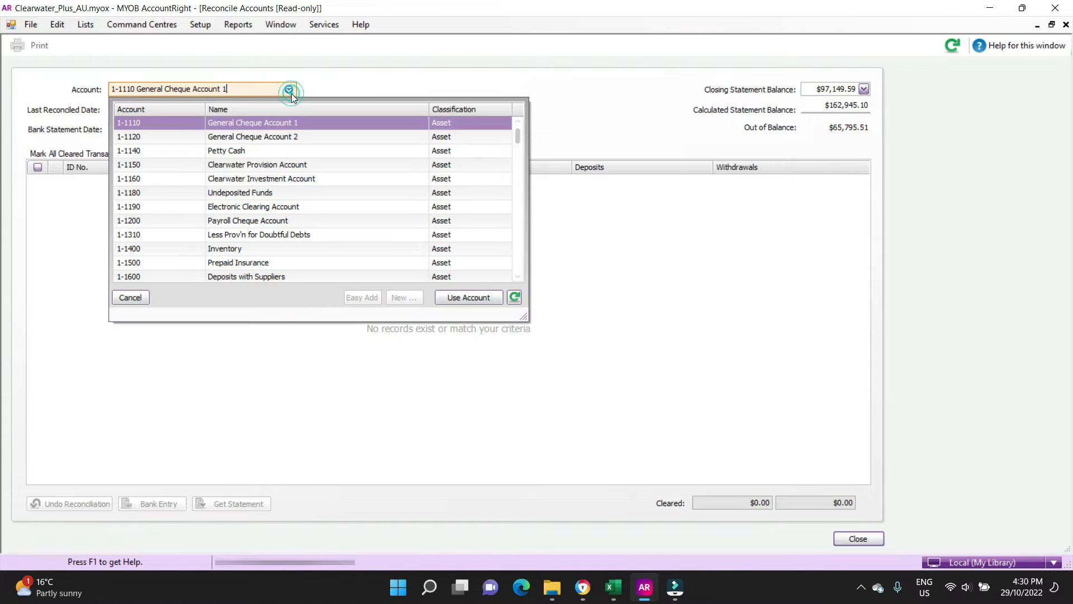
click(267, 123)
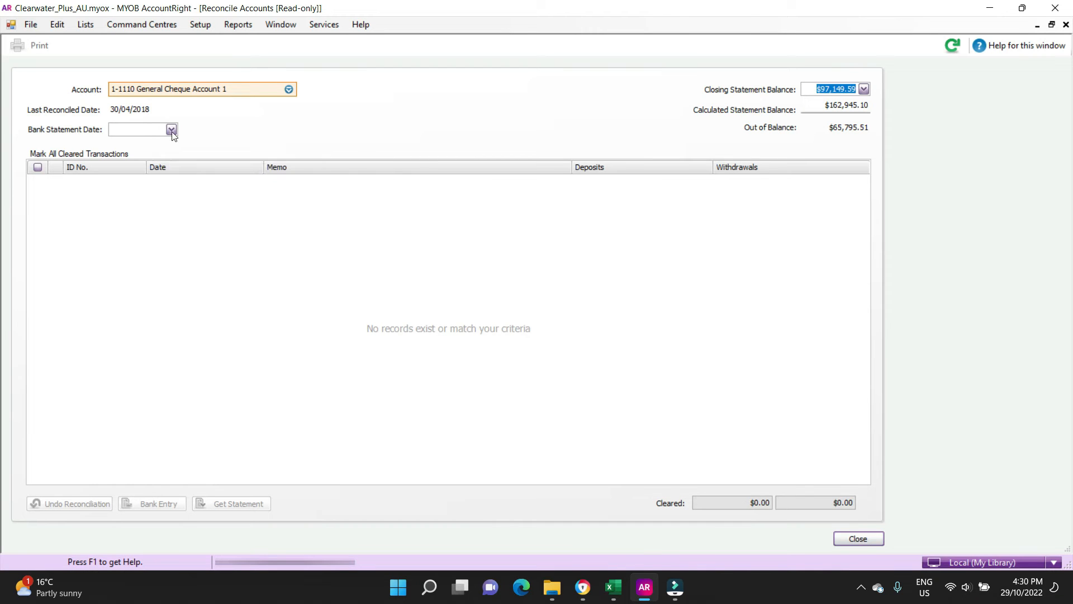
Step: Set the bank statement date of the reconciliation to 31/05/2018
click(151, 130)
text(31/05/18)
key(Tab)
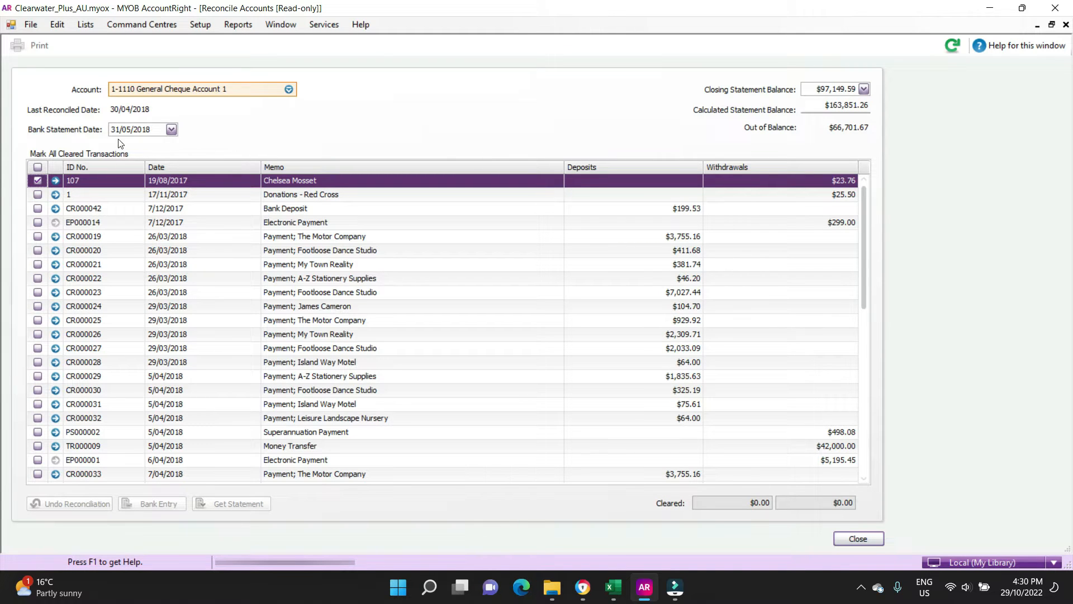
Step: Change the bank statement date to 28/05/2018 and back to 31/05/2018
click(148, 129)
text(28)
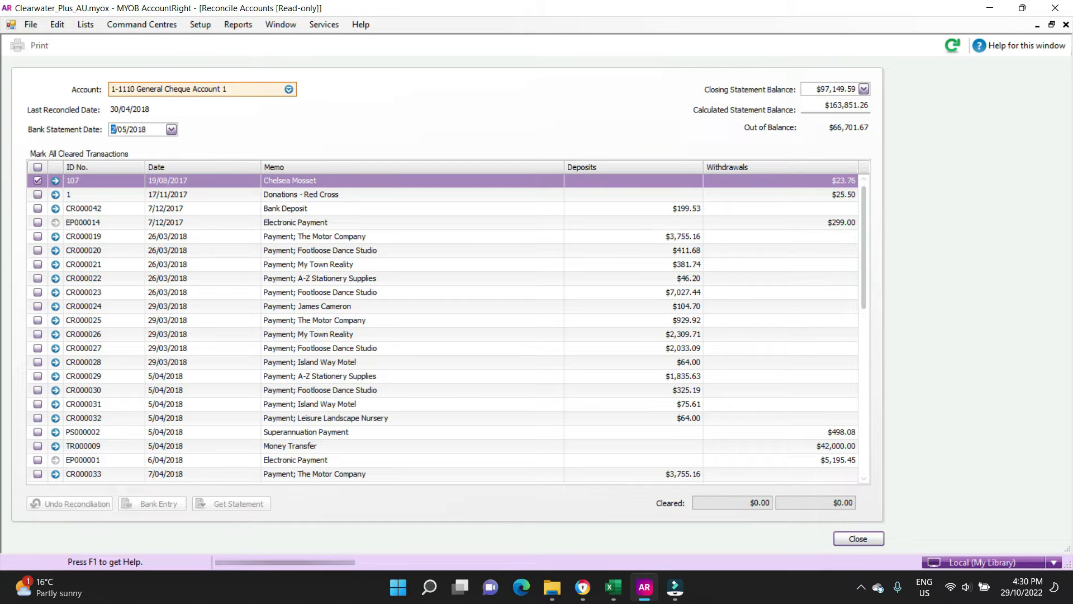
key(Tab)
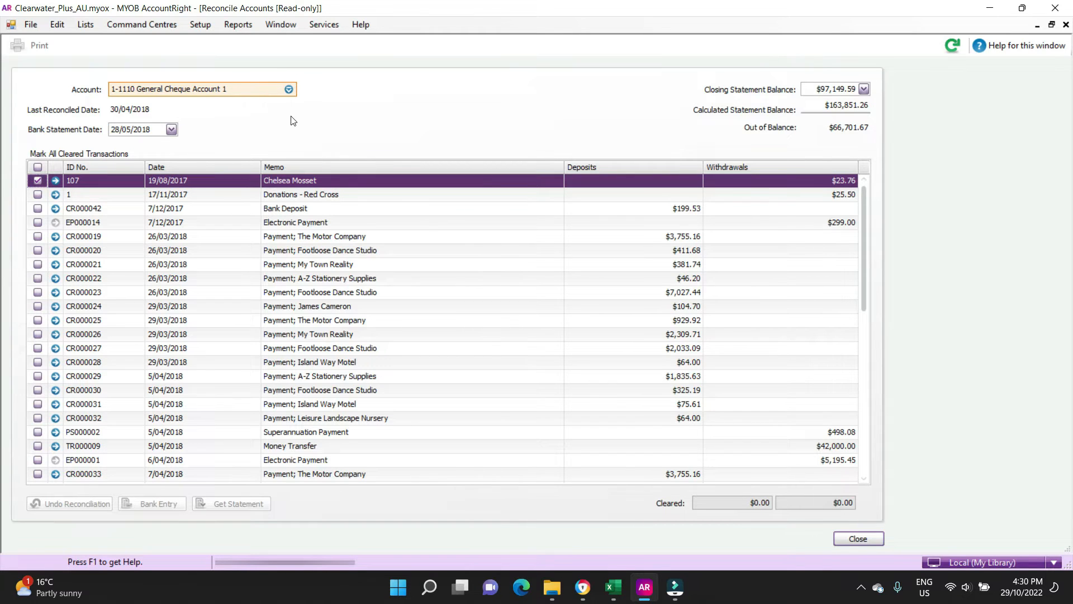
click(149, 128)
text(31)
text(05)
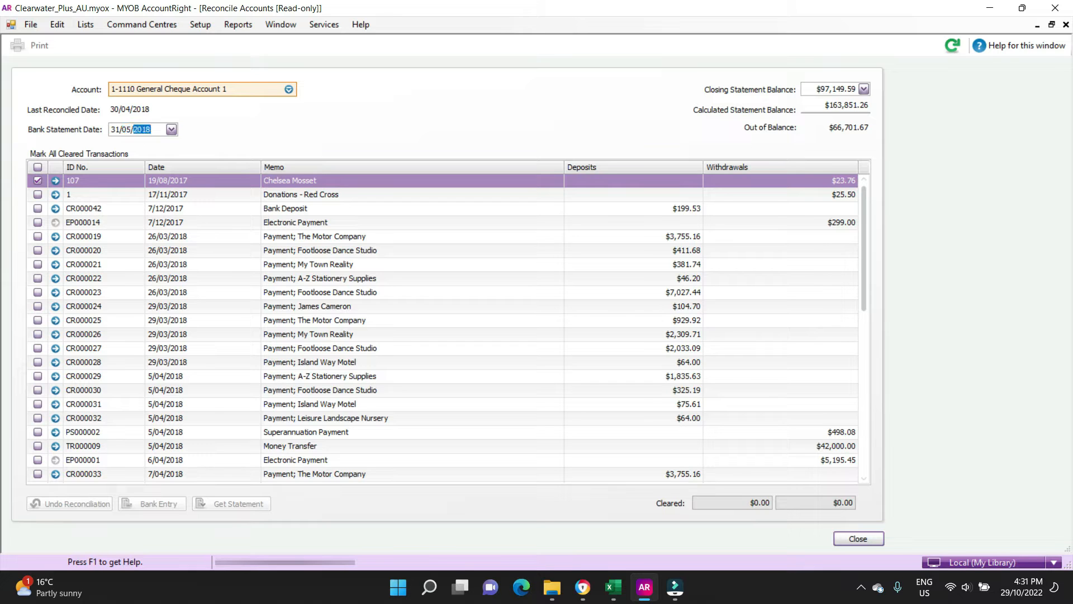
text(1)
text(018)
key(Tab)
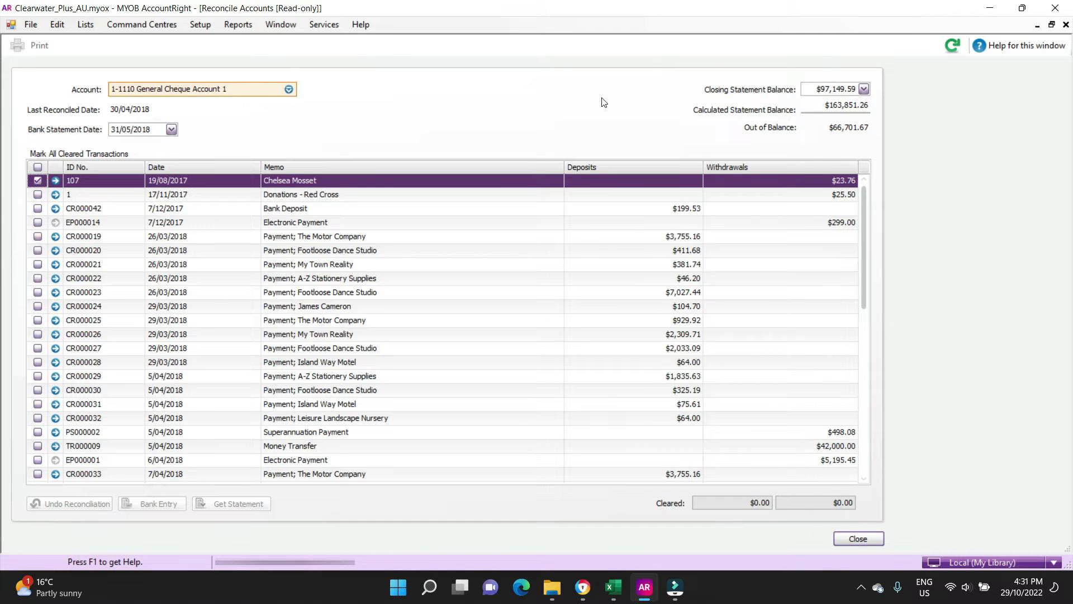
Step: Set the closing statement balance to $100,000.00
click(816, 89)
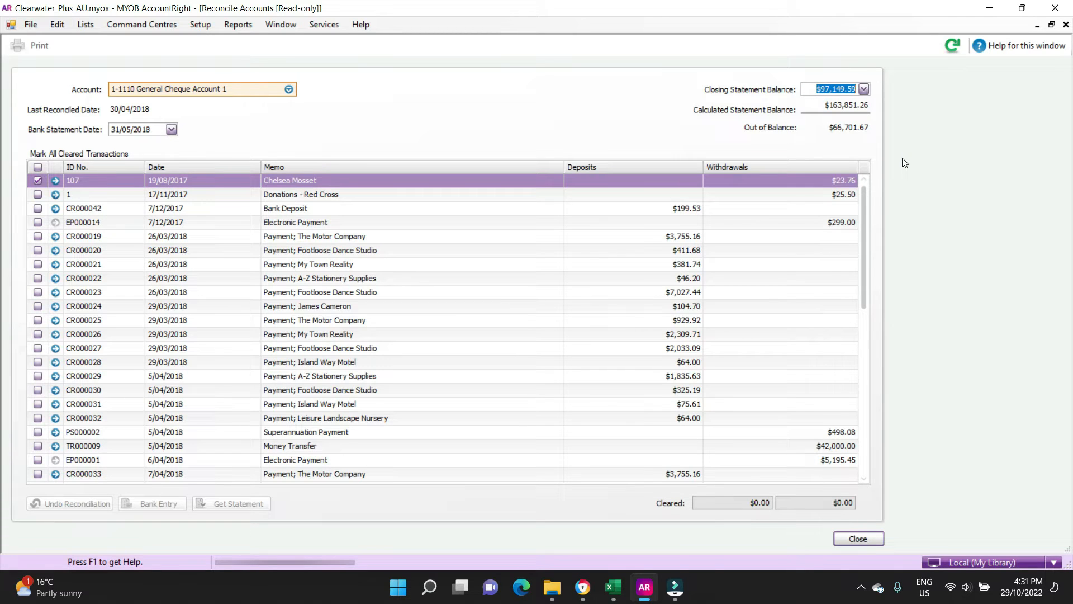
text(100,000)
key(Tab)
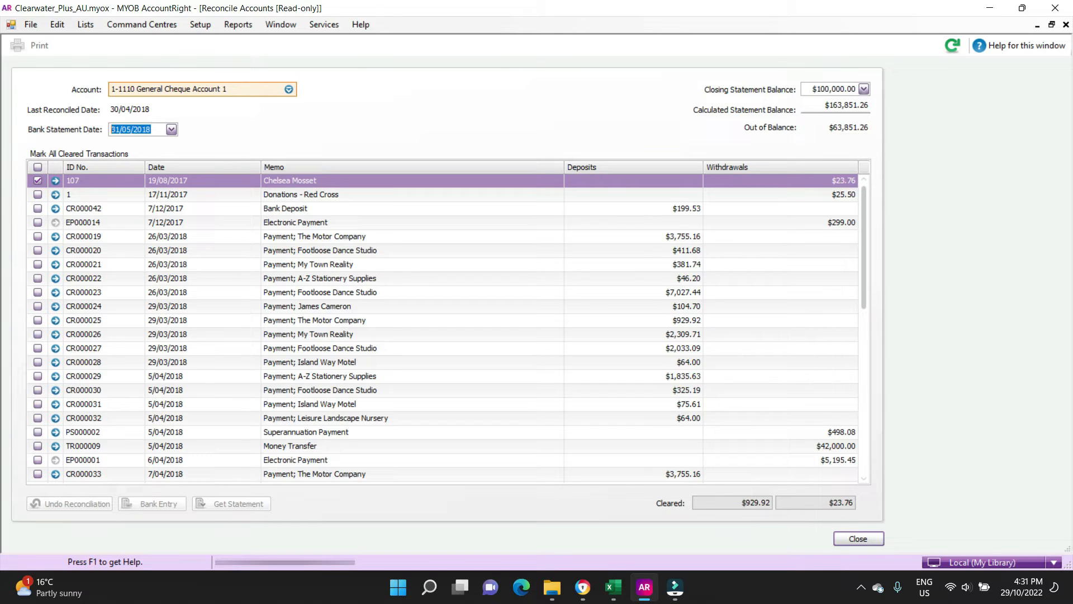
Step: Mark the 26/03/2018 payments from The Motor Company, My Town Reality and A-Z Stationery Supplies as cleared
click(954, 105)
click(156, 241)
click(163, 263)
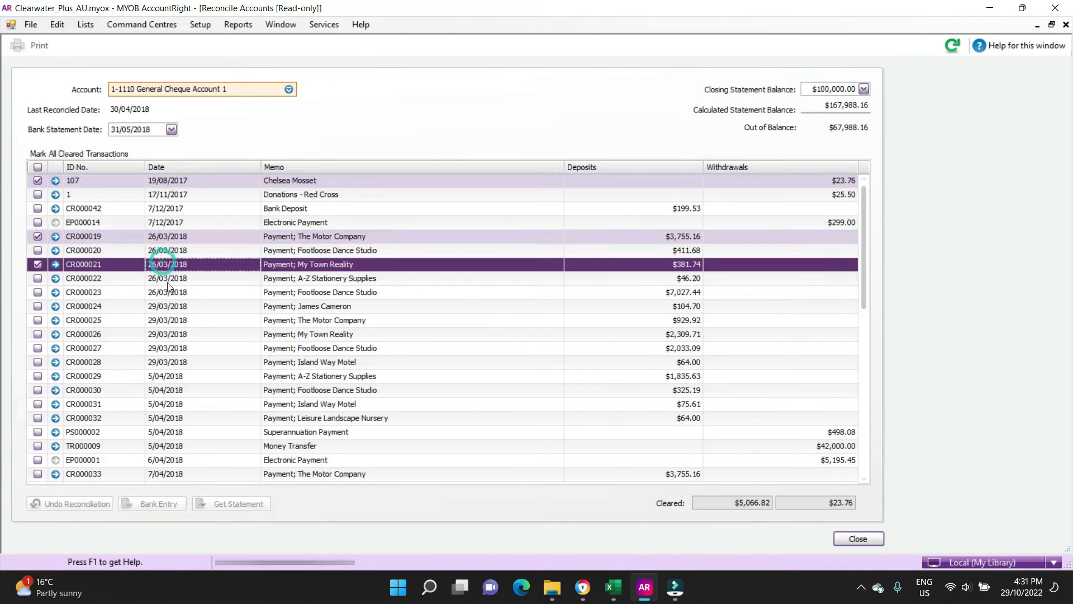
click(167, 279)
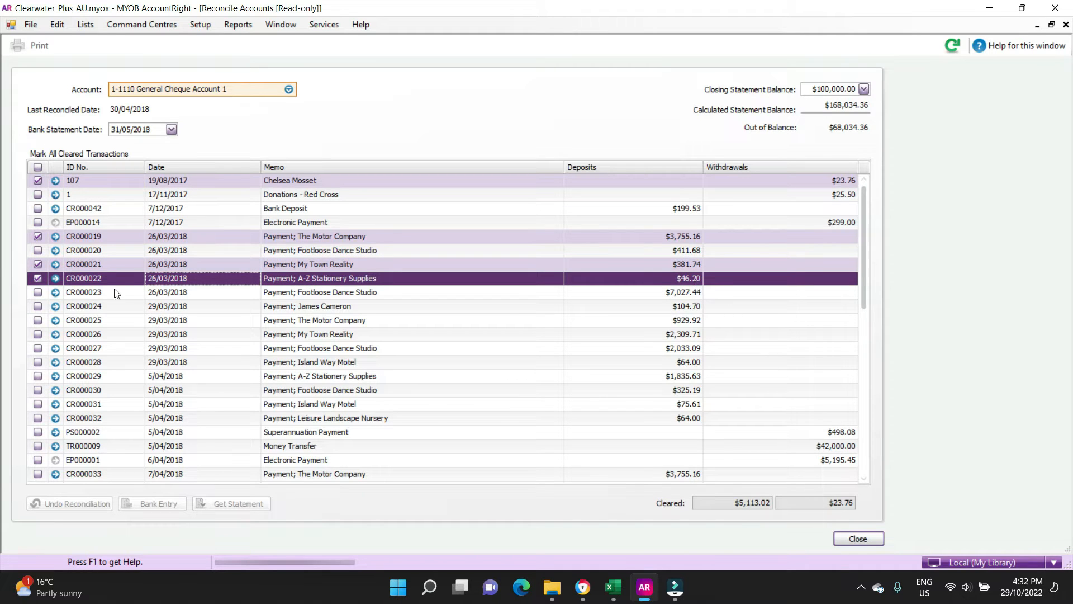
Step: Trace the A-Z Stationery Supplies payment CR000022 through to its original invoice, and return to the reconciliation
click(56, 278)
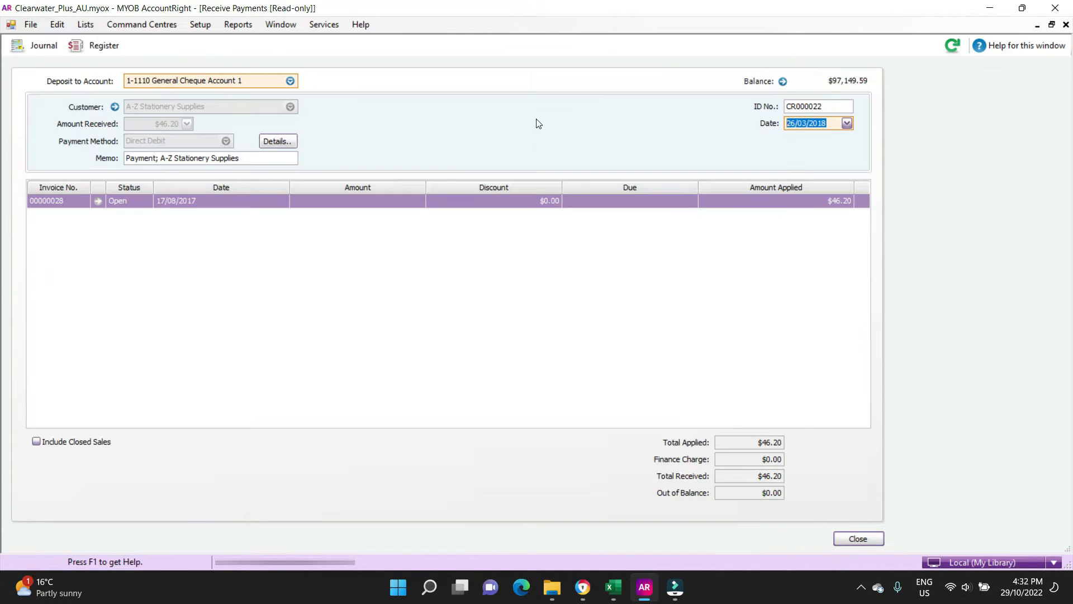
click(99, 200)
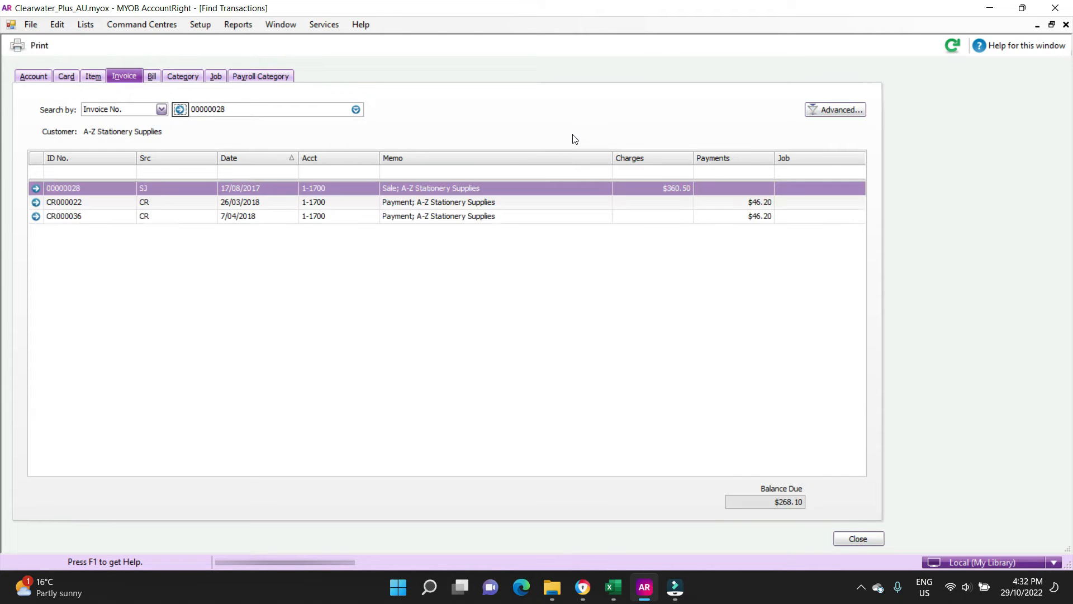
click(35, 189)
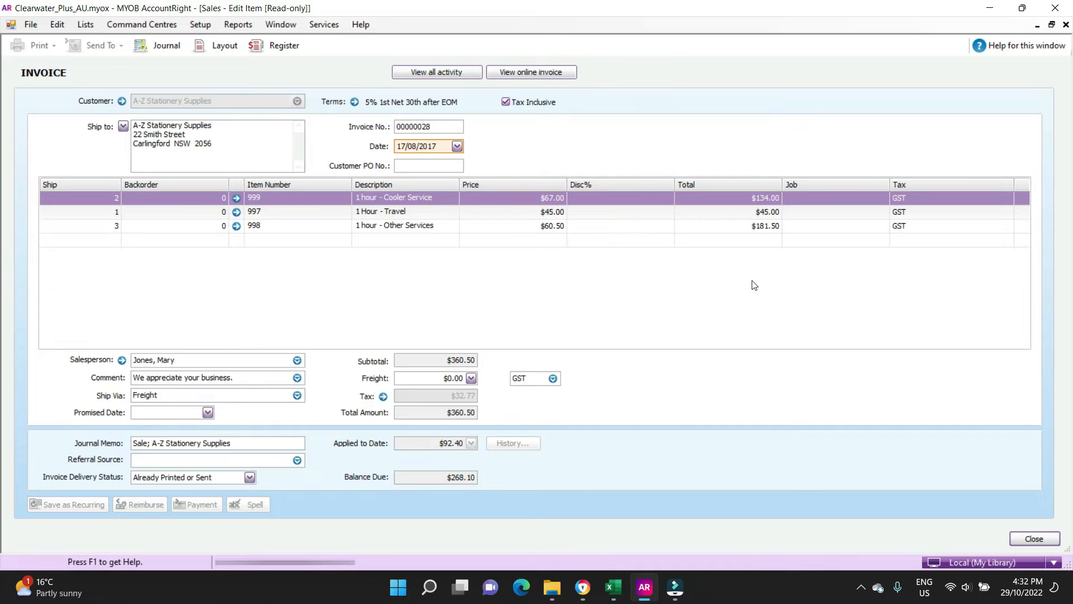
key(Escape)
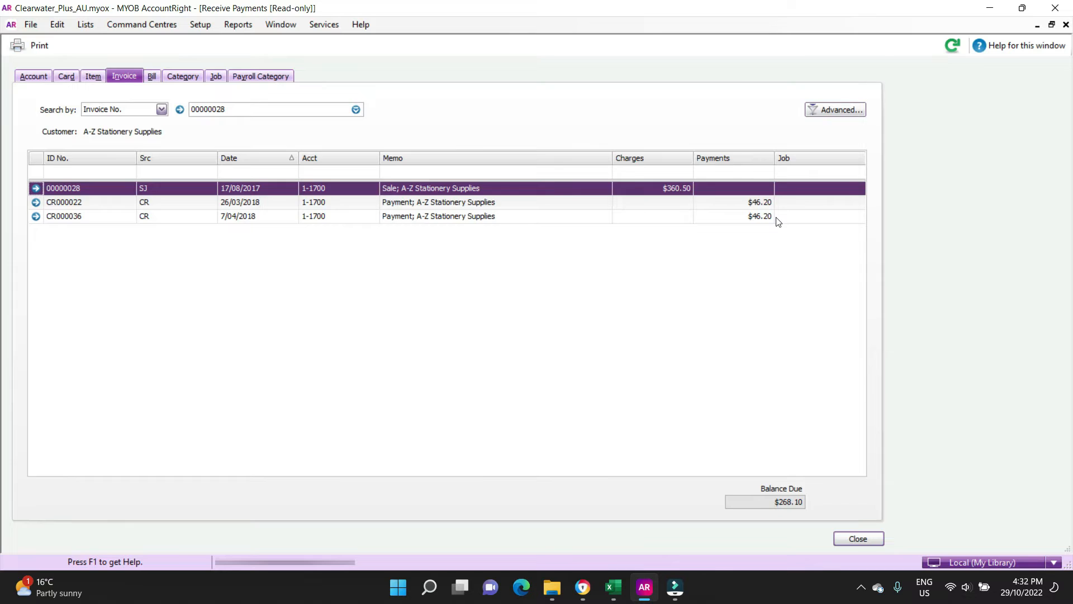
key(Escape)
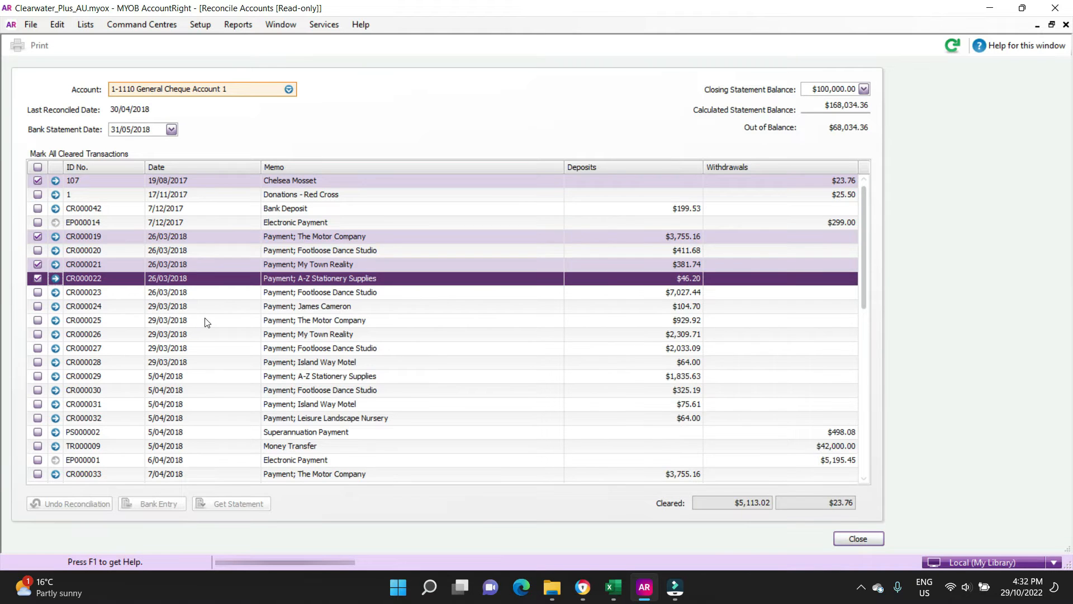
Step: Review the transaction list, mark all transactions as cleared, and unmark them all again
scroll(207, 322, down, 7)
scroll(310, 334, down, 2)
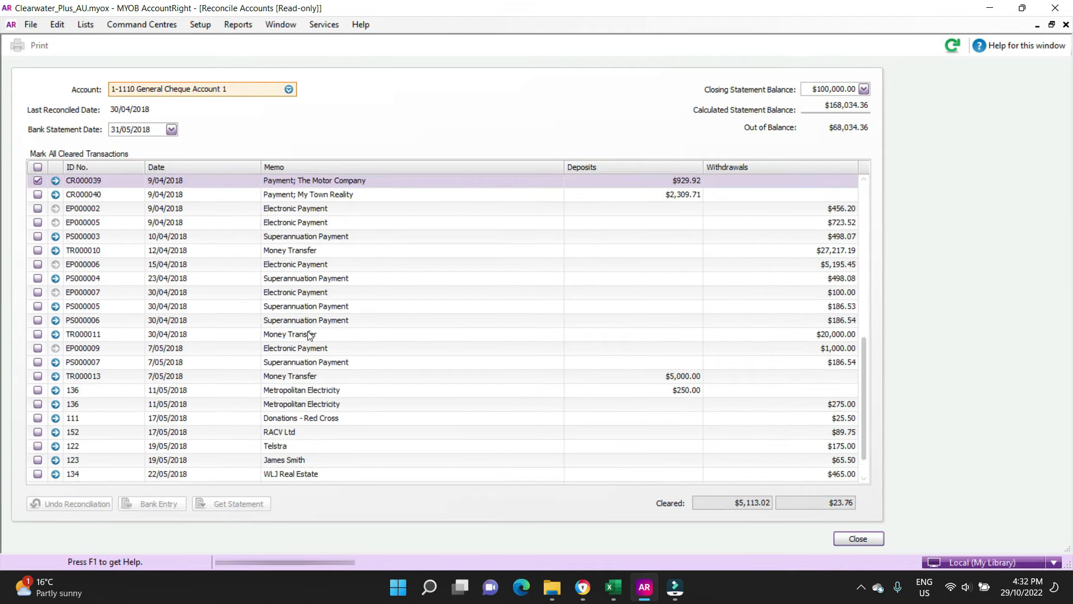
scroll(310, 334, up, 9)
click(37, 166)
click(38, 166)
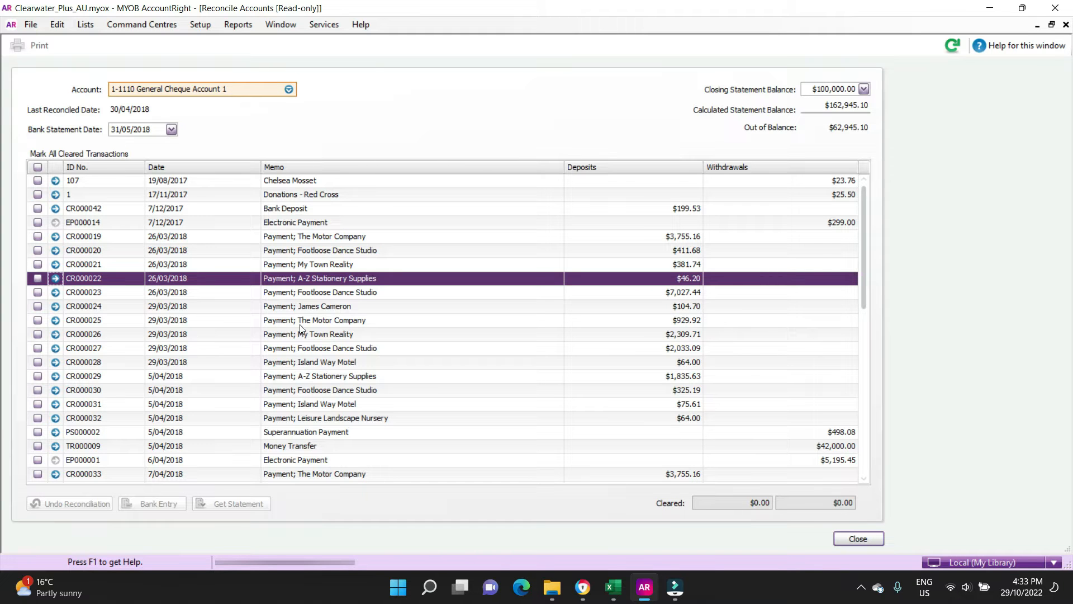
Step: Mark the 7/05/2018 electronic payment of $1,000.00, the 7/05/2018 superannuation payment and the $250.00 Metropolitan Electricity deposit as cleared
scroll(300, 325, down, 4)
scroll(301, 328, down, 4)
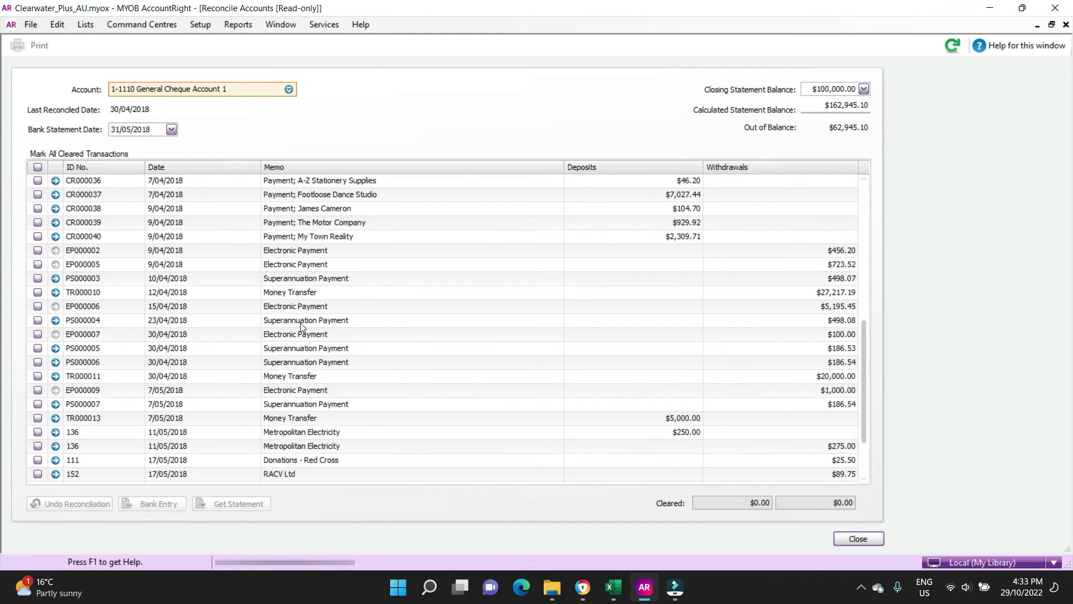
scroll(212, 375, down, 2)
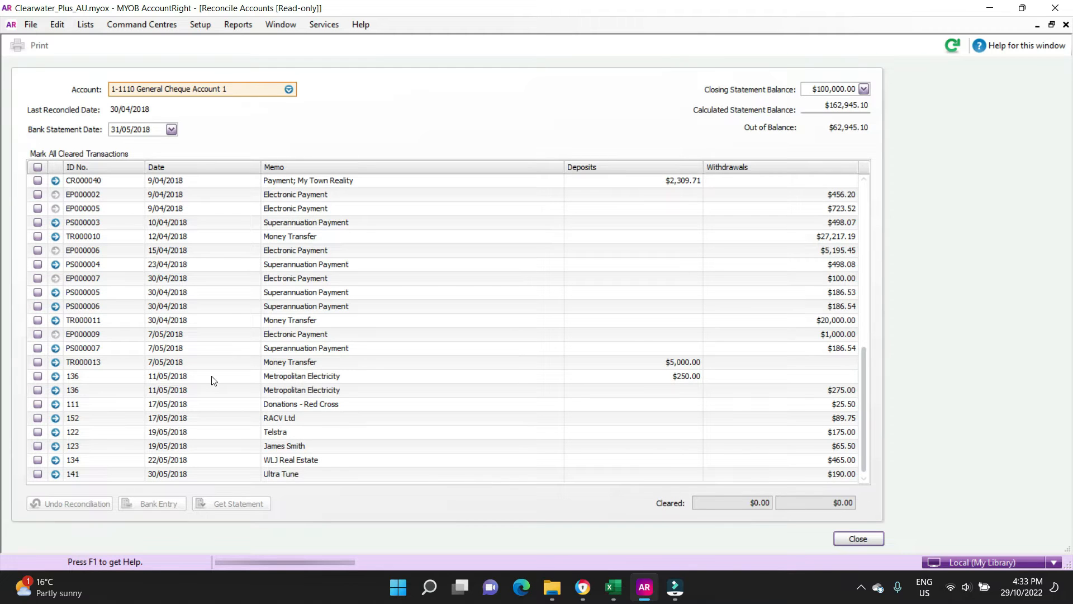
scroll(216, 380, up, 9)
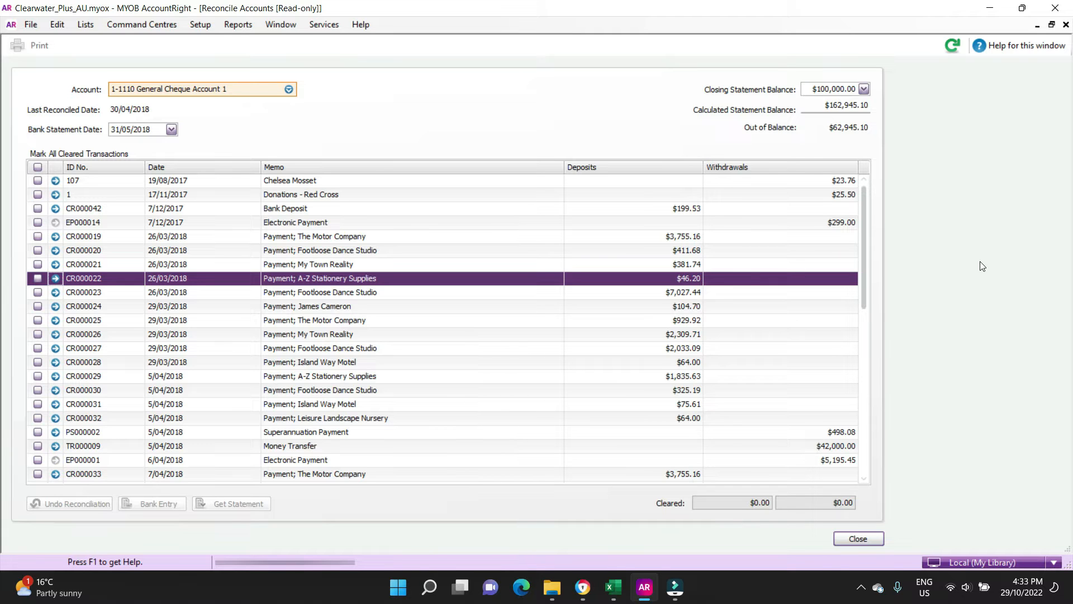
scroll(627, 318, down, 10)
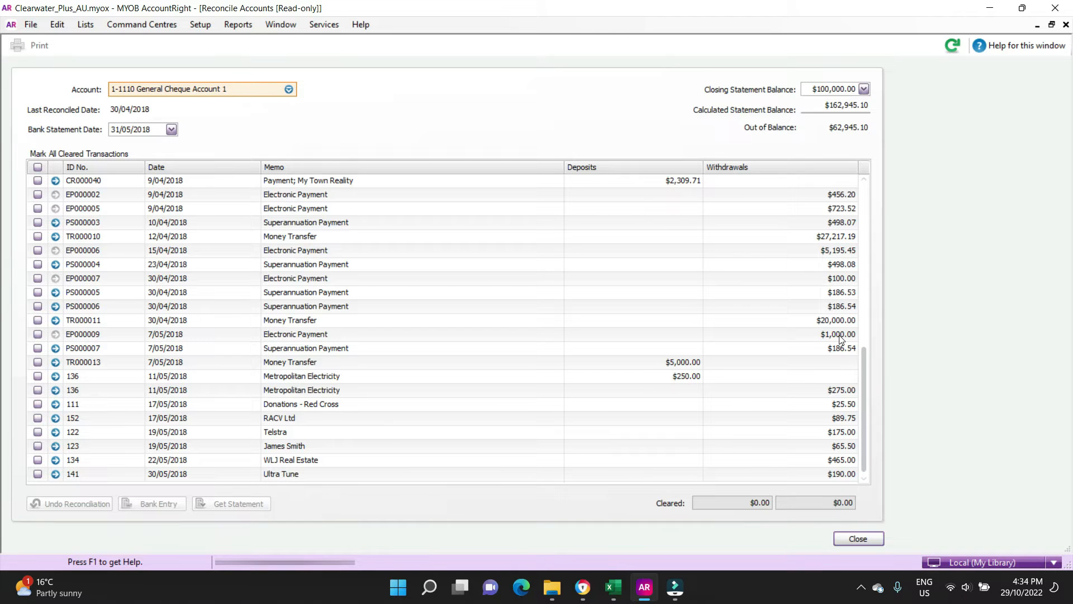
click(37, 334)
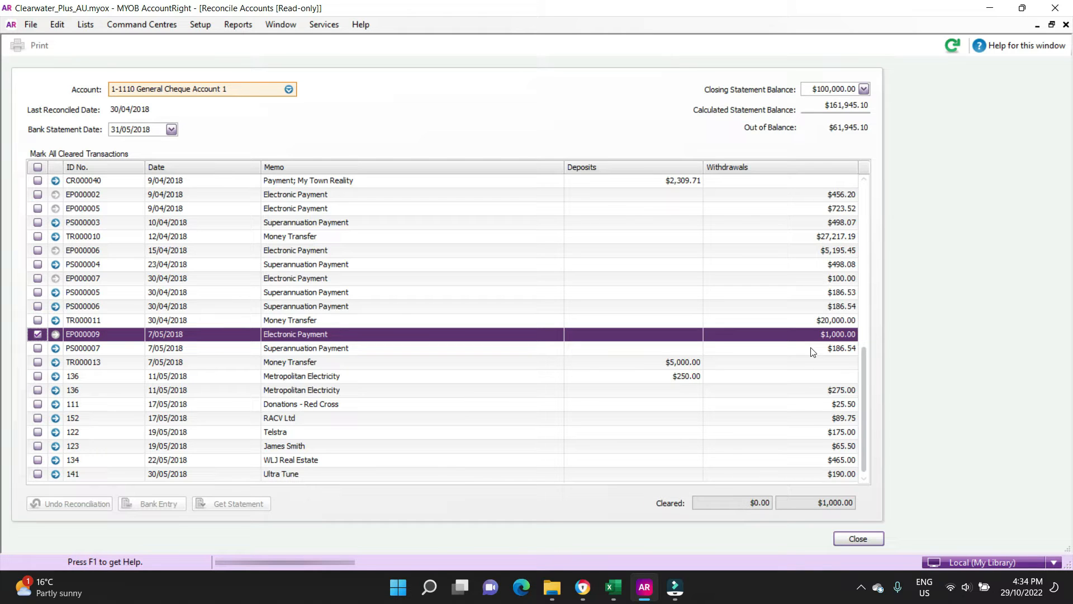
click(37, 348)
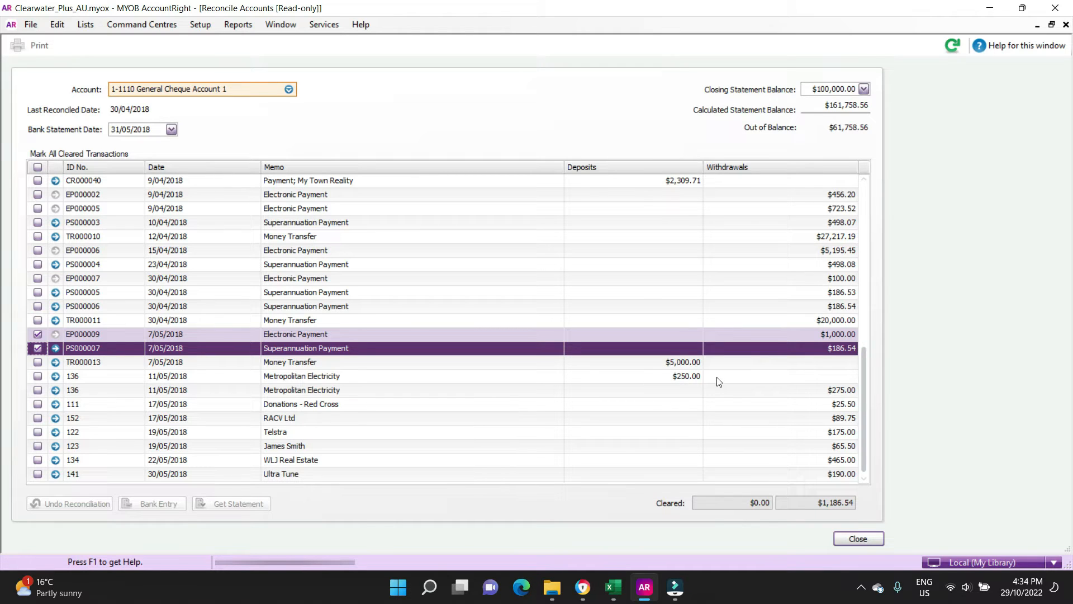
click(38, 376)
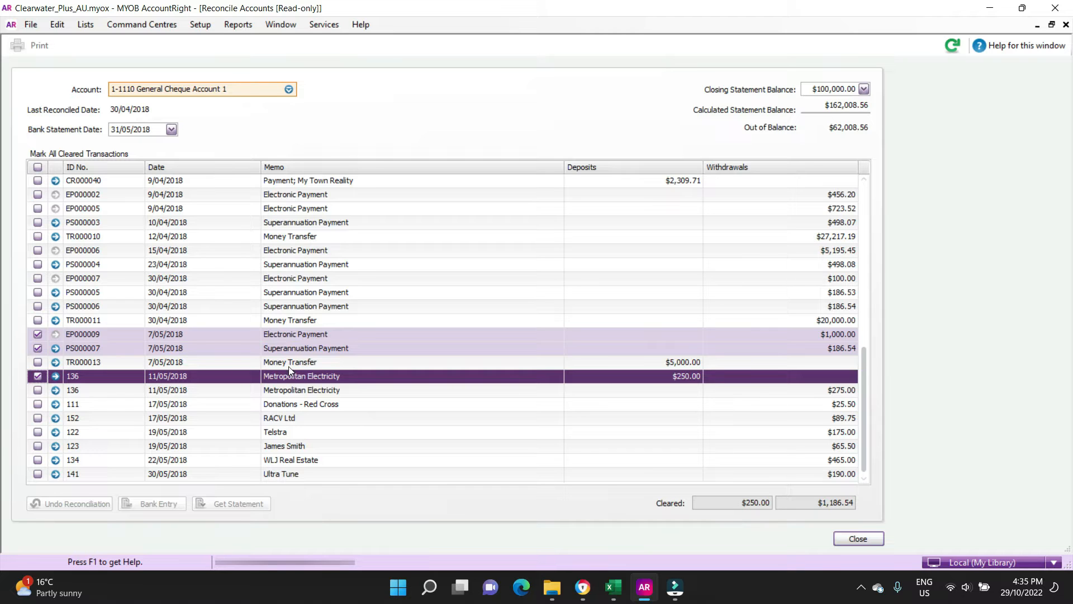
Step: Mark the May 2018 Donations - Red Cross, Telstra, WLJ Real Estate, Ultra Tune and $65.50 withdrawals as cleared
mouse_move(291, 379)
click(38, 404)
click(37, 431)
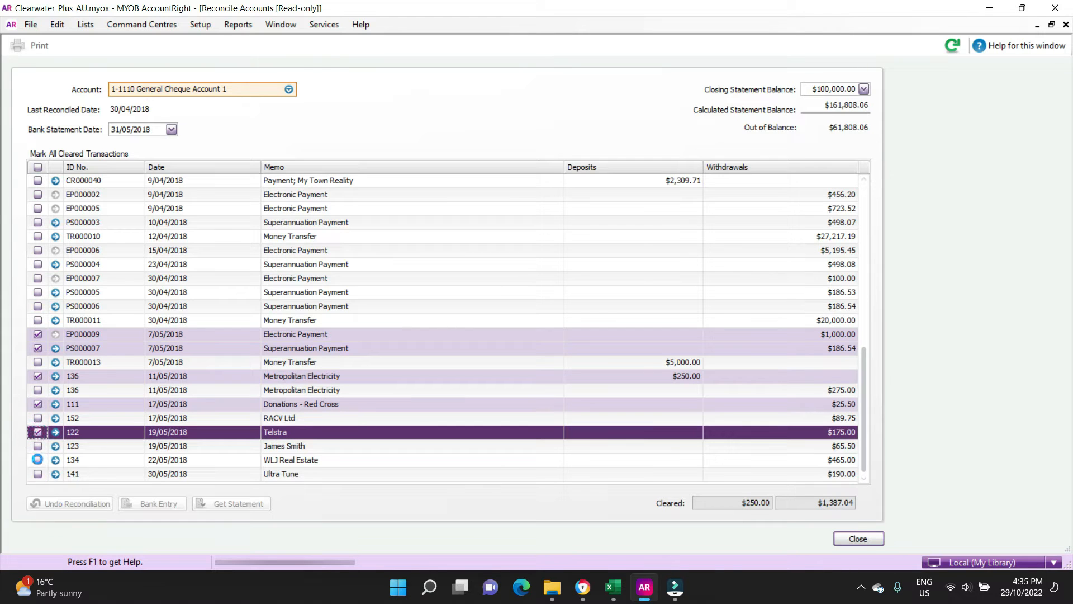
click(37, 460)
click(37, 474)
click(37, 445)
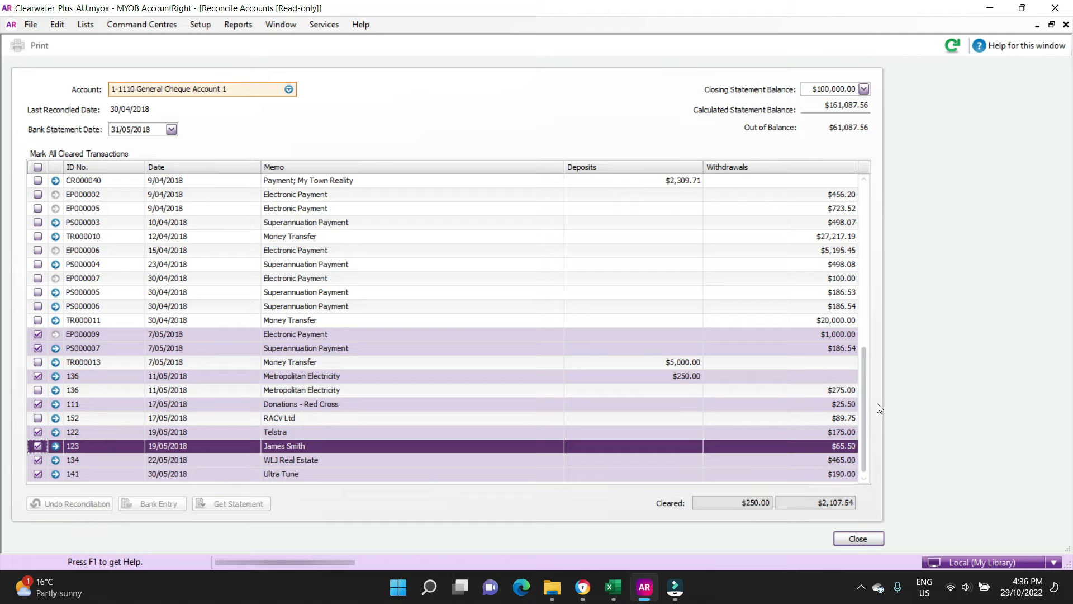
Step: Leave the reconciliation and open the advanced filters of Find Transactions, searching by All Accounts
key(Escape)
click(335, 535)
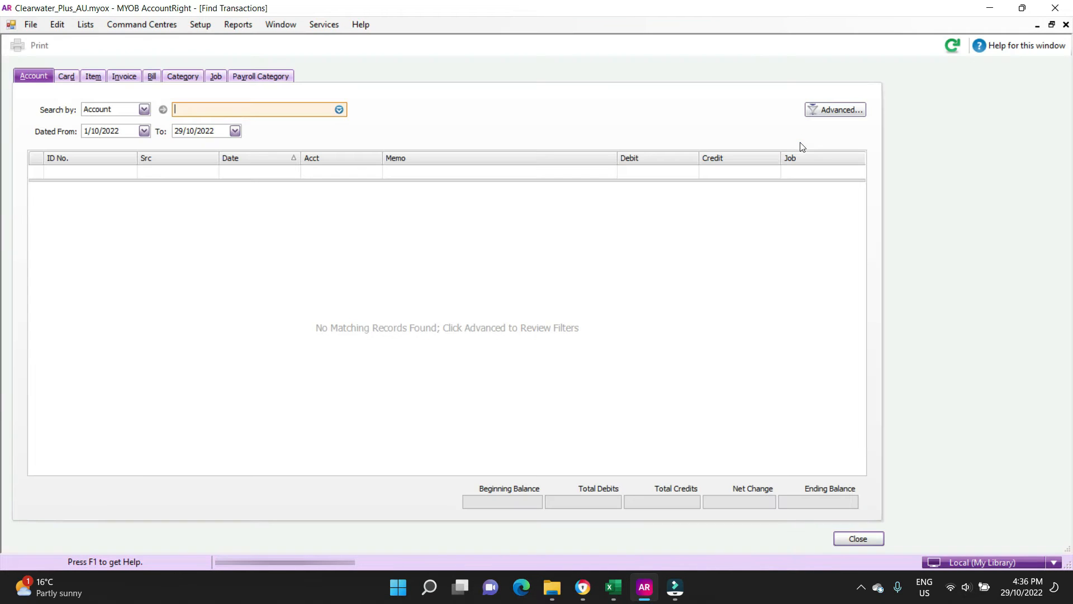
click(842, 115)
click(494, 228)
click(475, 239)
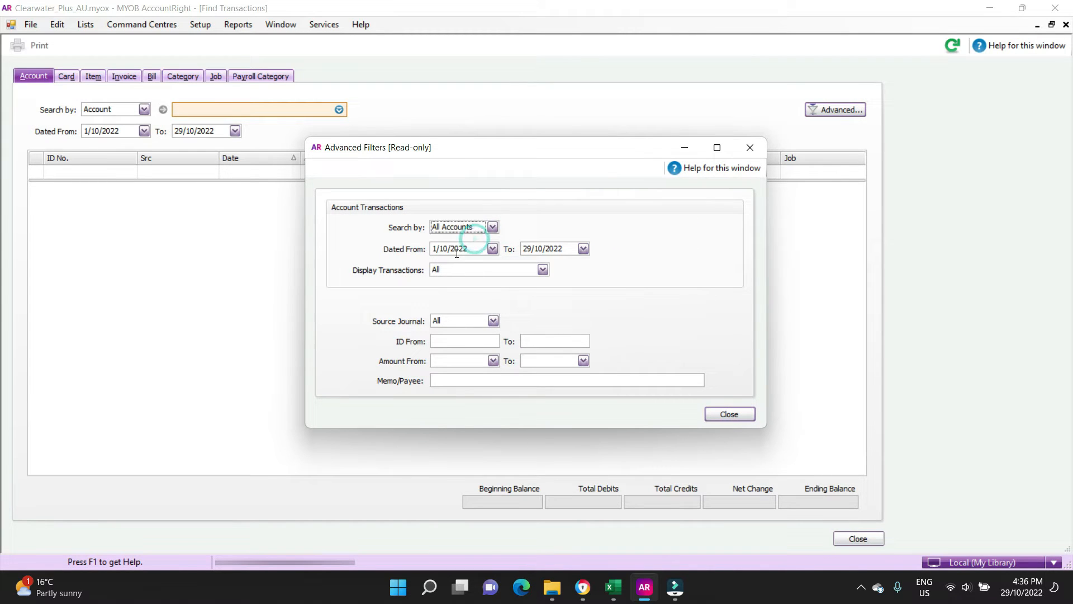
Step: Set the advanced filters' date range from 1/01/2018 to 30/06/2022
drag(523, 248, 576, 248)
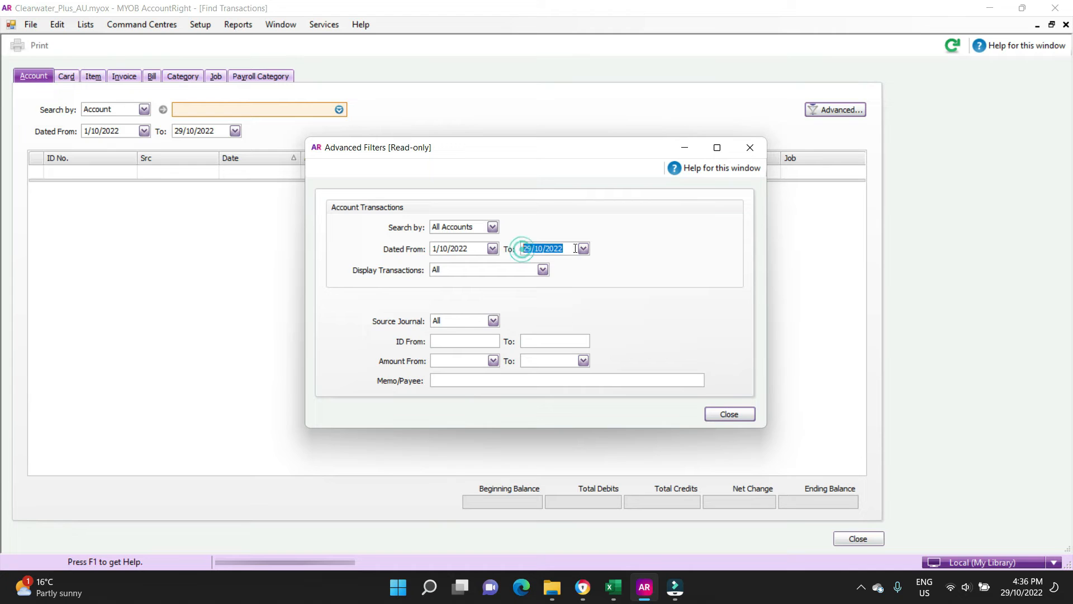
text(31/05/2018)
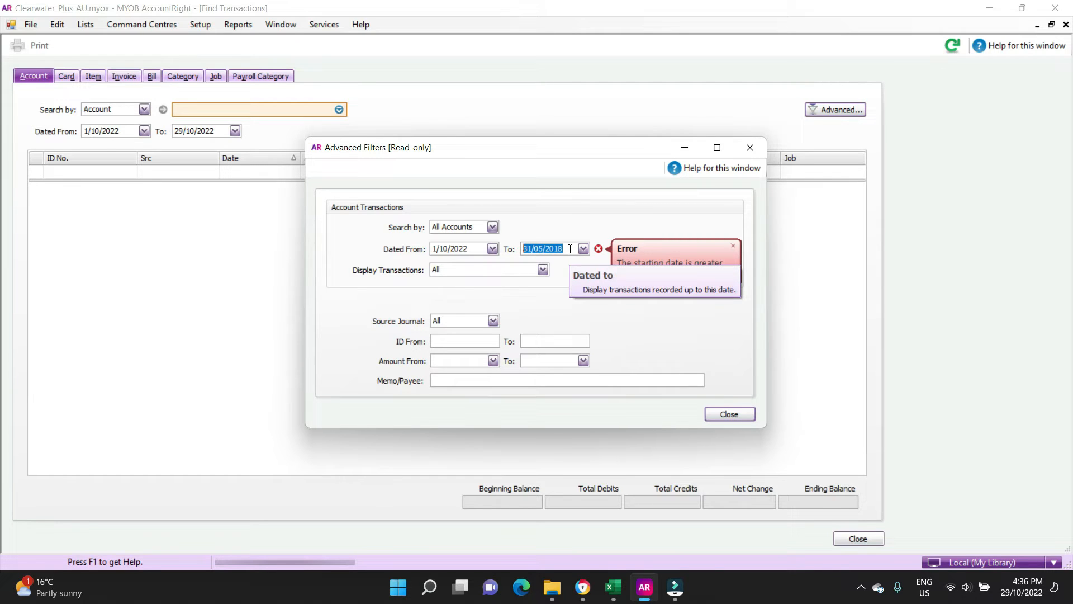
text(30/06/2022)
key(Tab)
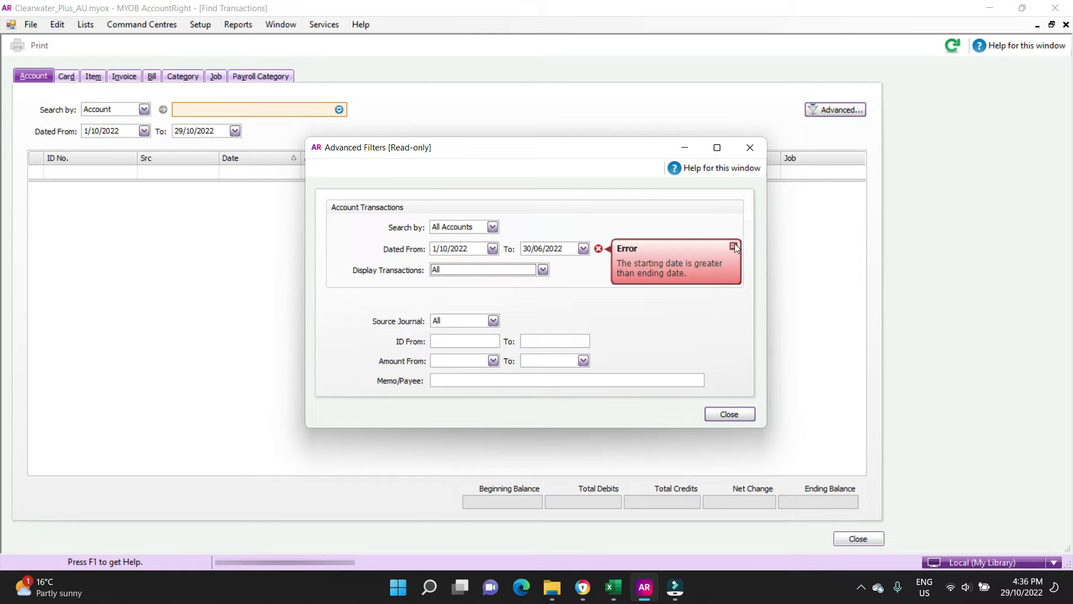
click(471, 248)
text(1/)
text(01/2018)
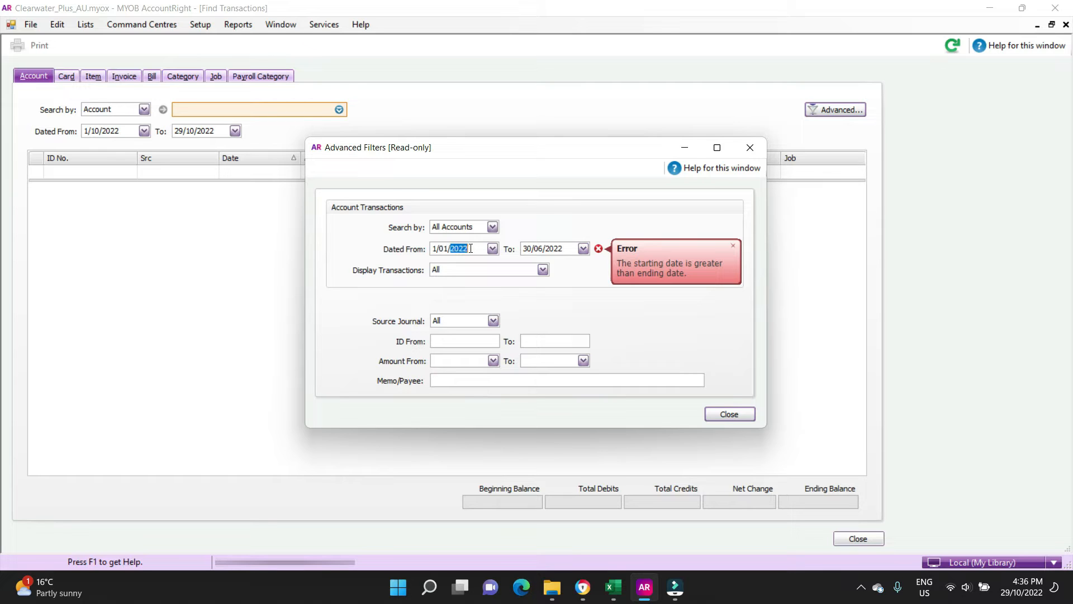
key(Tab)
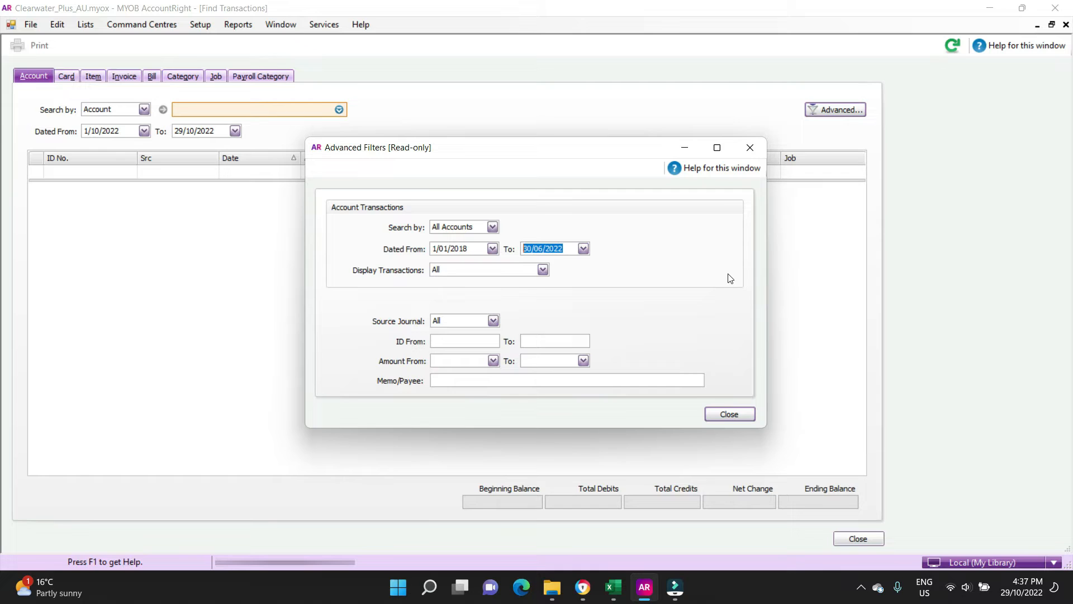
Step: Limit the search to amounts from $231.00 to $231.00 and apply the advanced filters
click(459, 362)
text(231)
key(Tab)
text(231)
key(Tab)
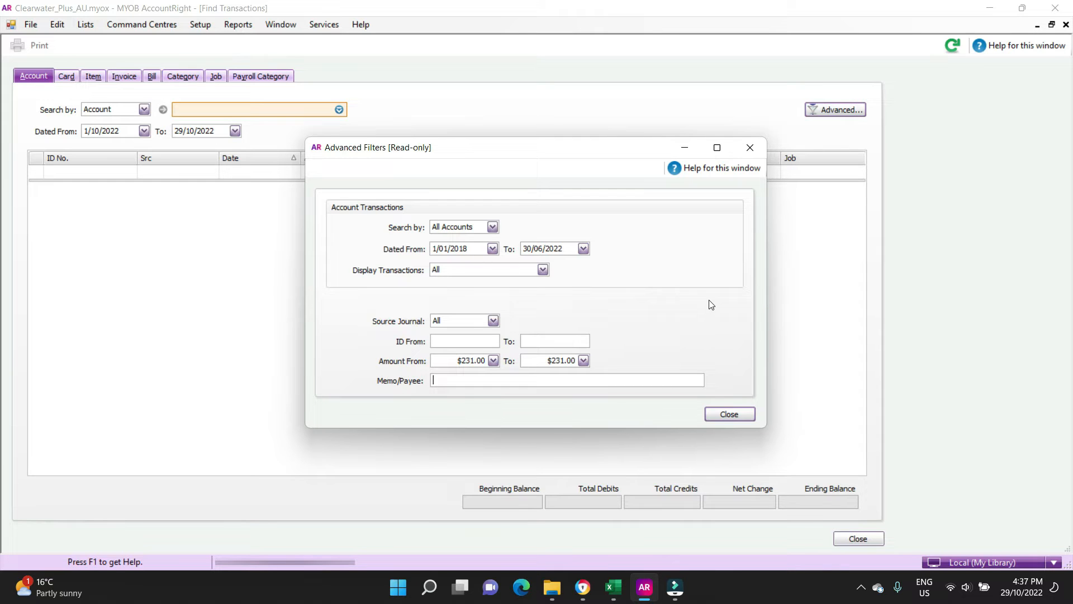
click(742, 413)
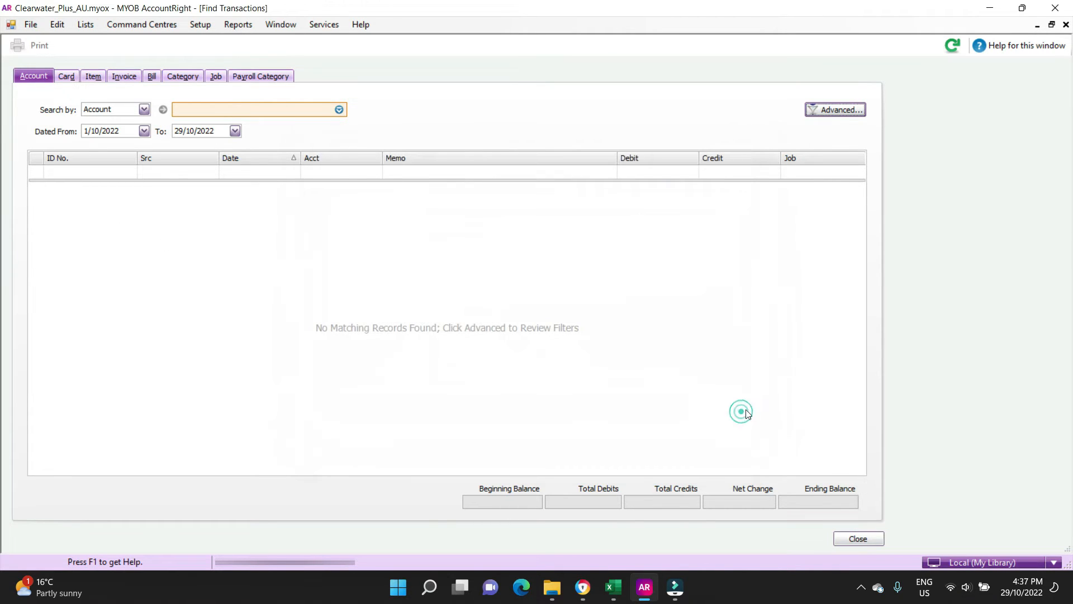
Step: Close Find Transactions and open the 17/11/2017 Donations - Red Cross withdrawal from the reconciliation list
click(870, 544)
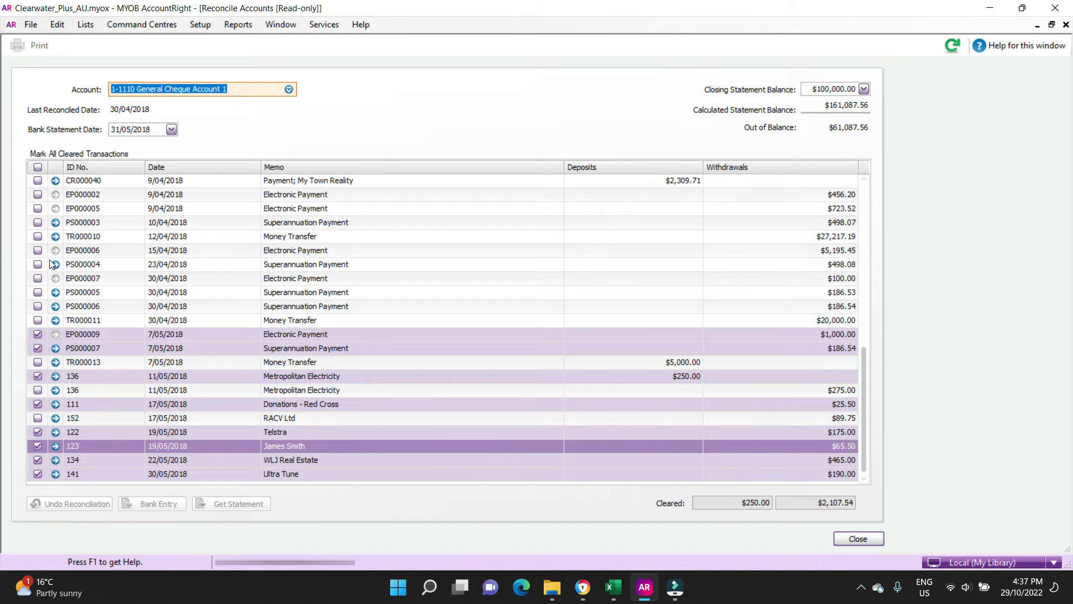
scroll(324, 197, up, 10)
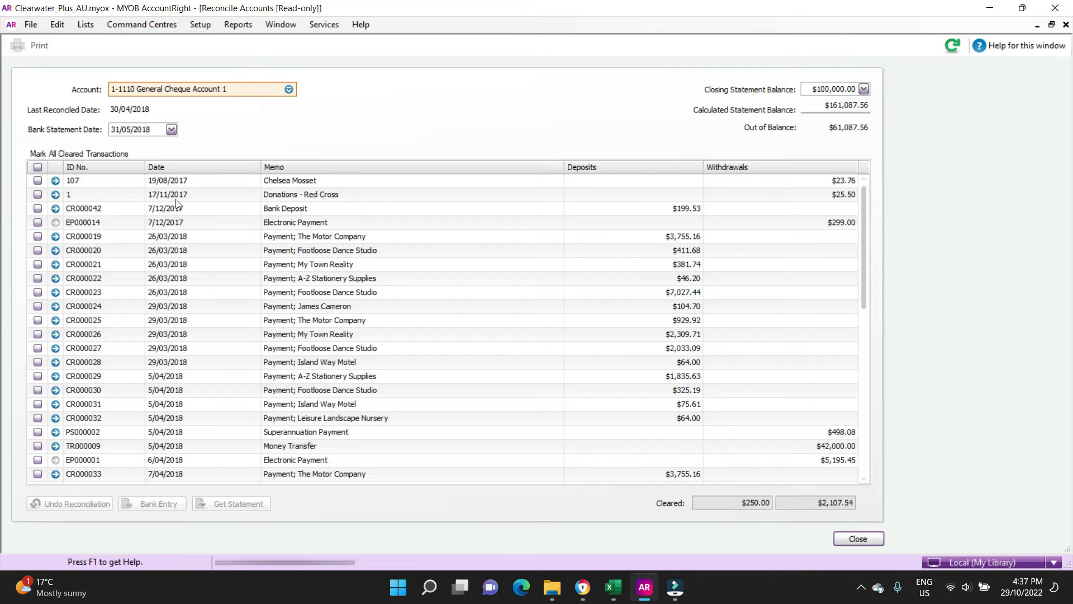
click(54, 194)
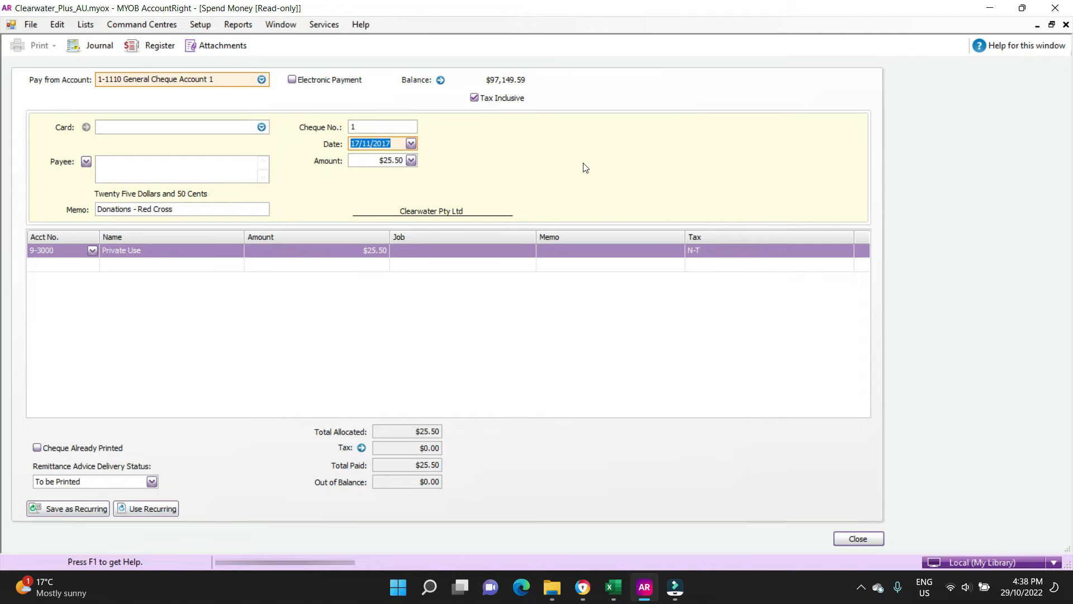
Step: Try General Cheque Account 2 as the Red Cross donation's pay-from account, and switch it back to General Cheque Account 1
click(262, 79)
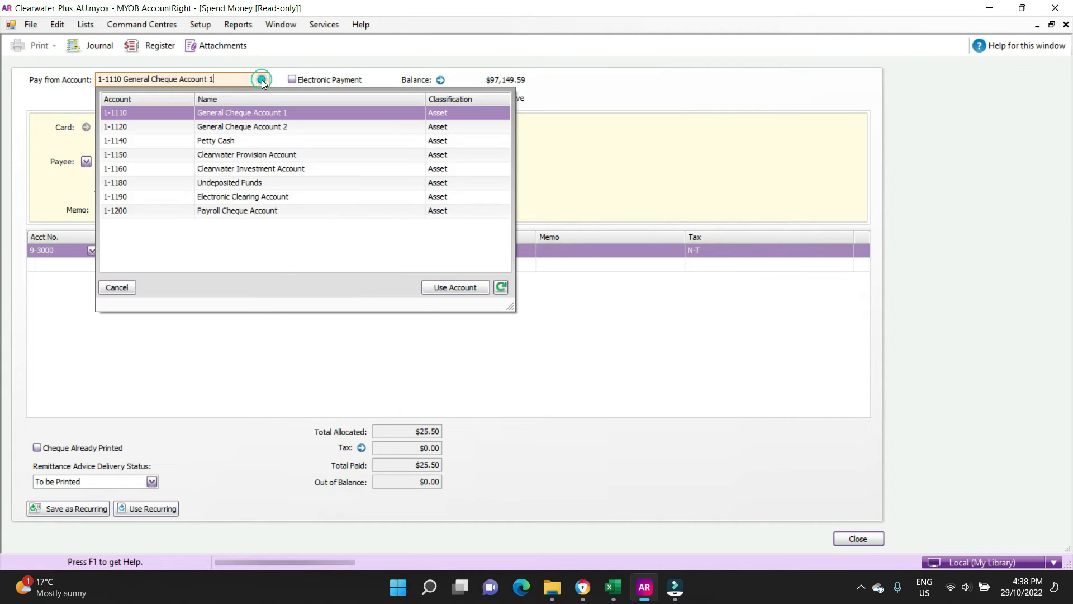
double_click(261, 126)
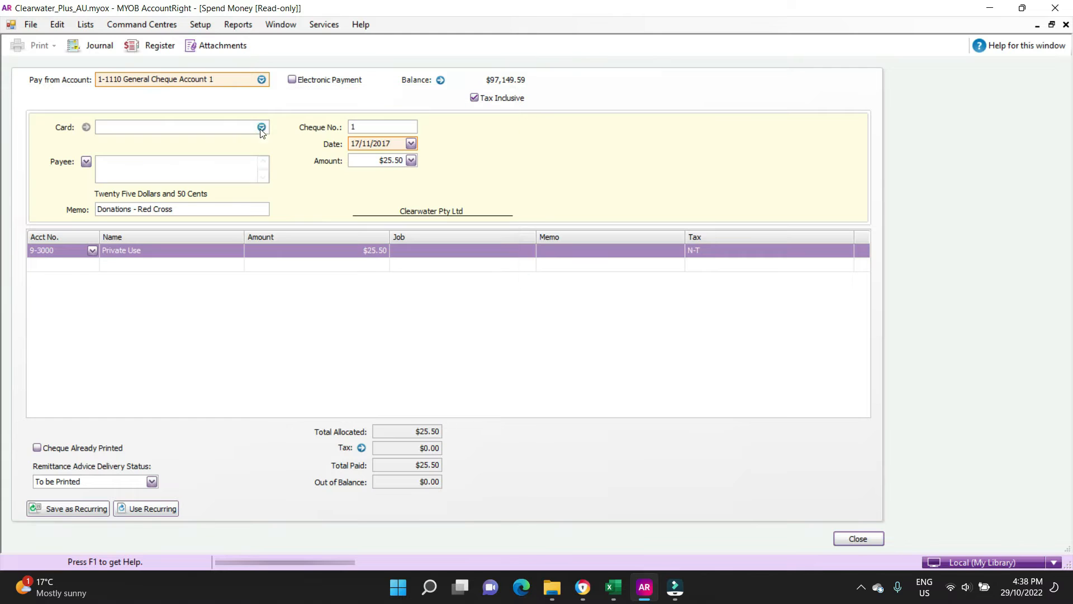
click(262, 80)
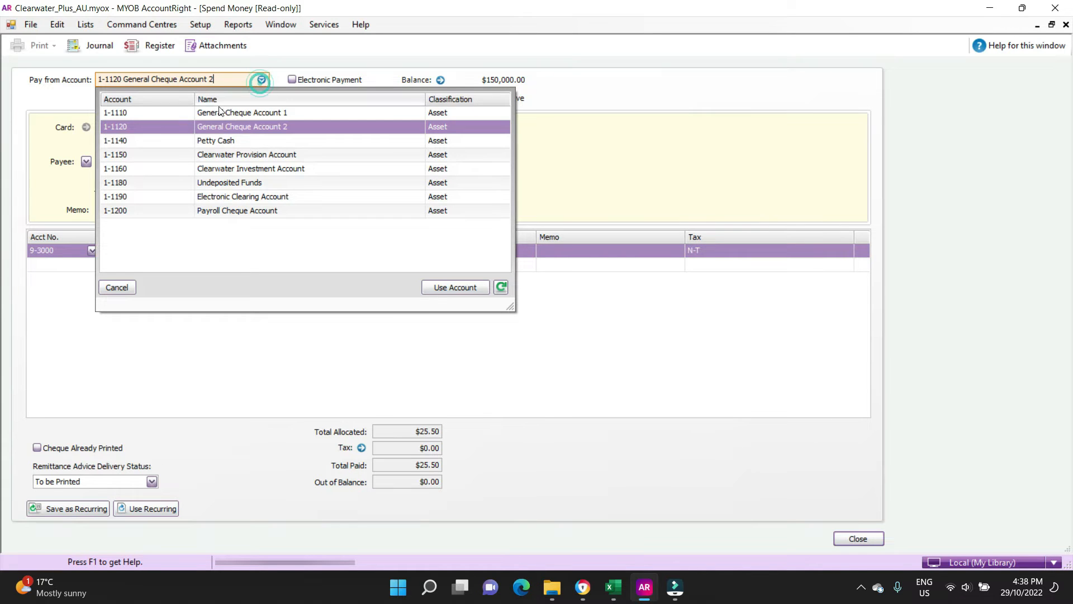
double_click(243, 113)
key(Escape)
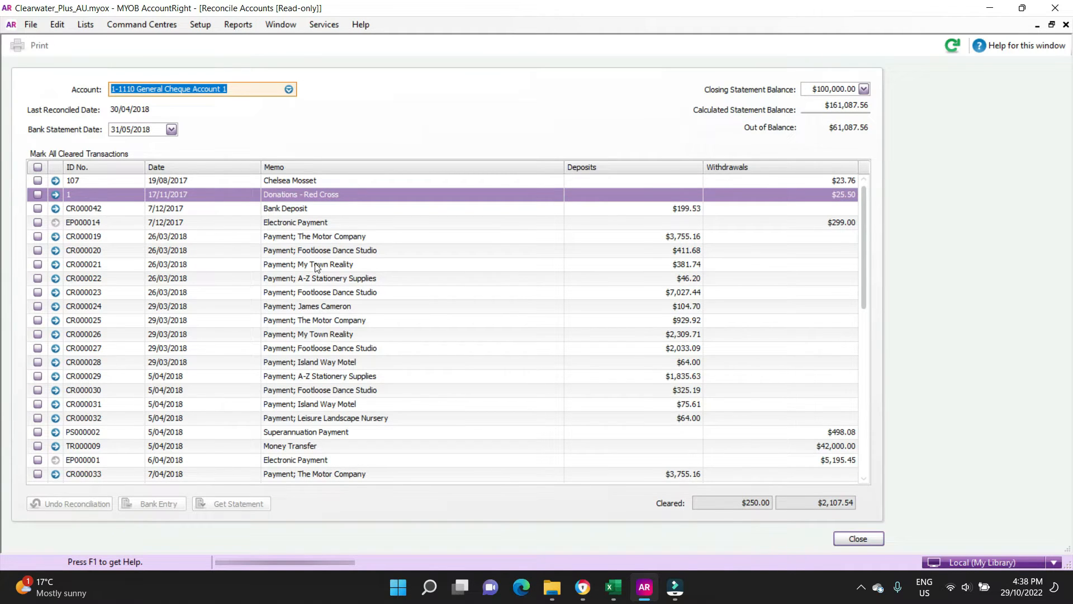
key(Escape)
key(Escape)
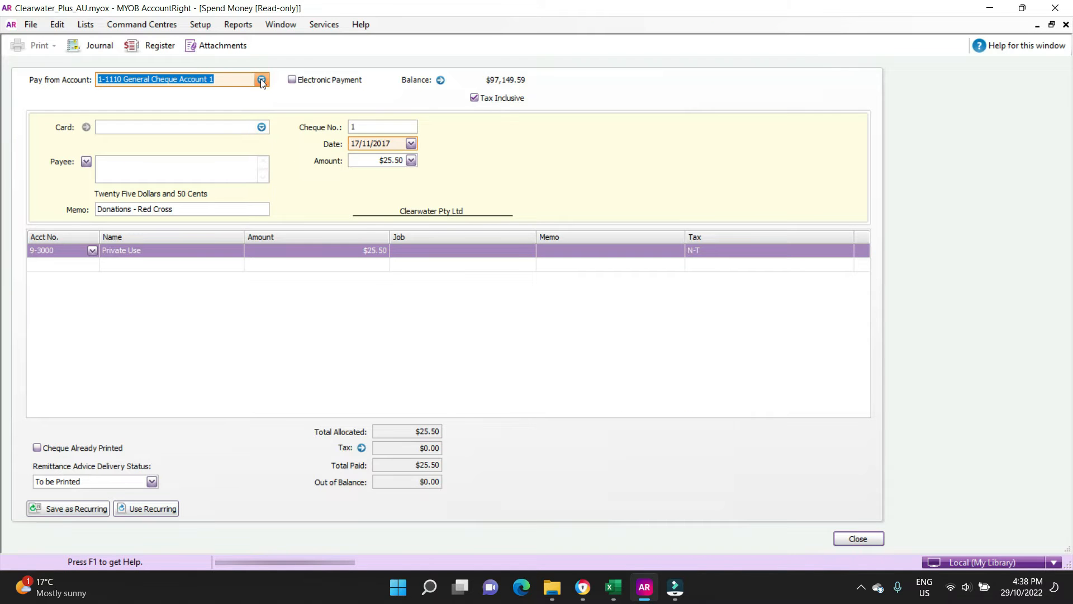
click(262, 81)
double_click(254, 127)
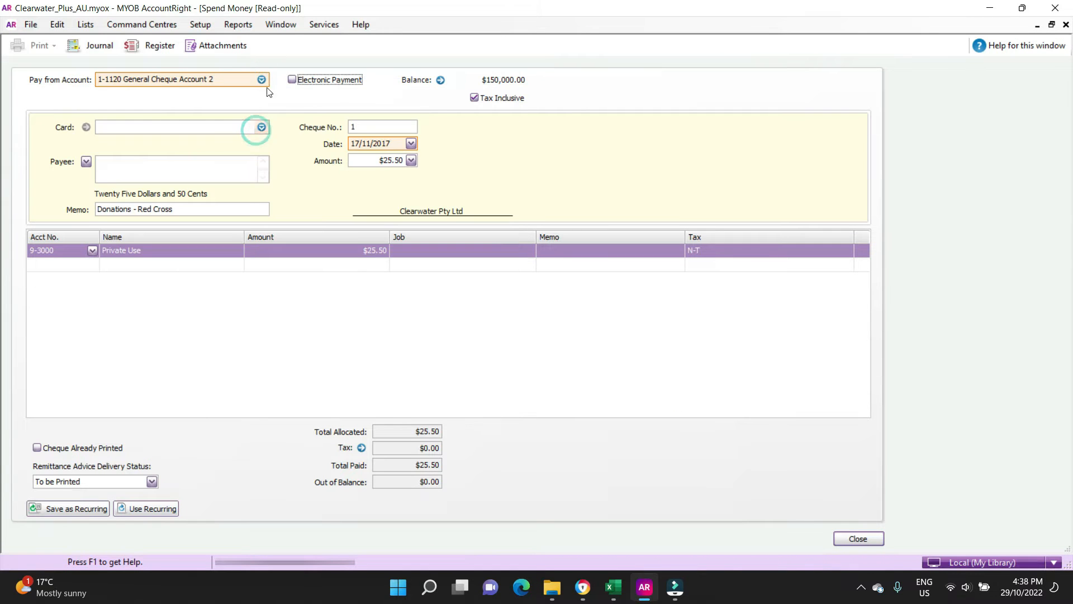
click(262, 79)
click(260, 114)
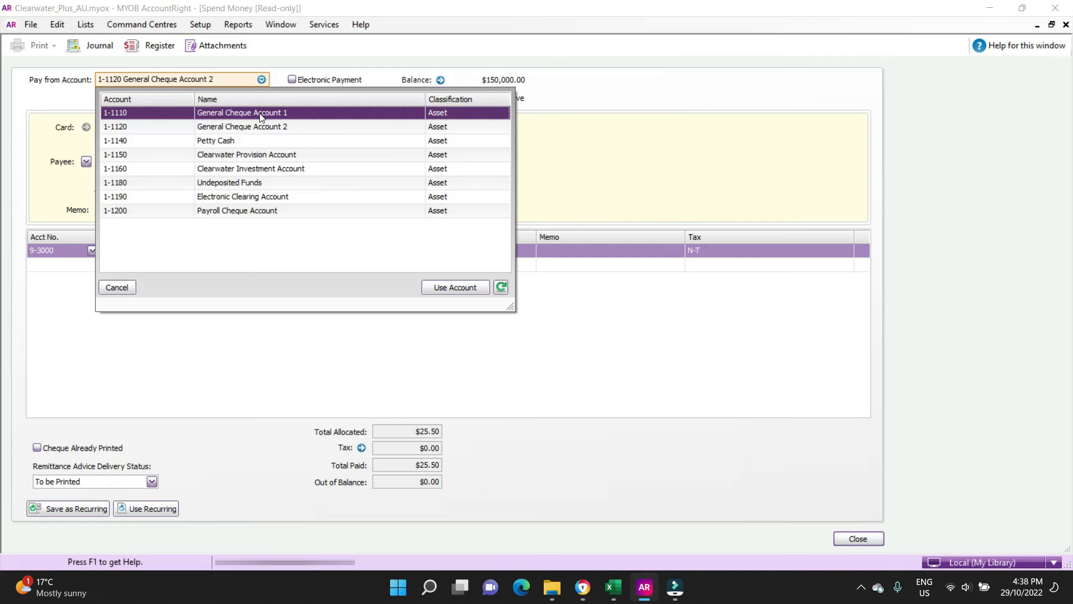
double_click(259, 114)
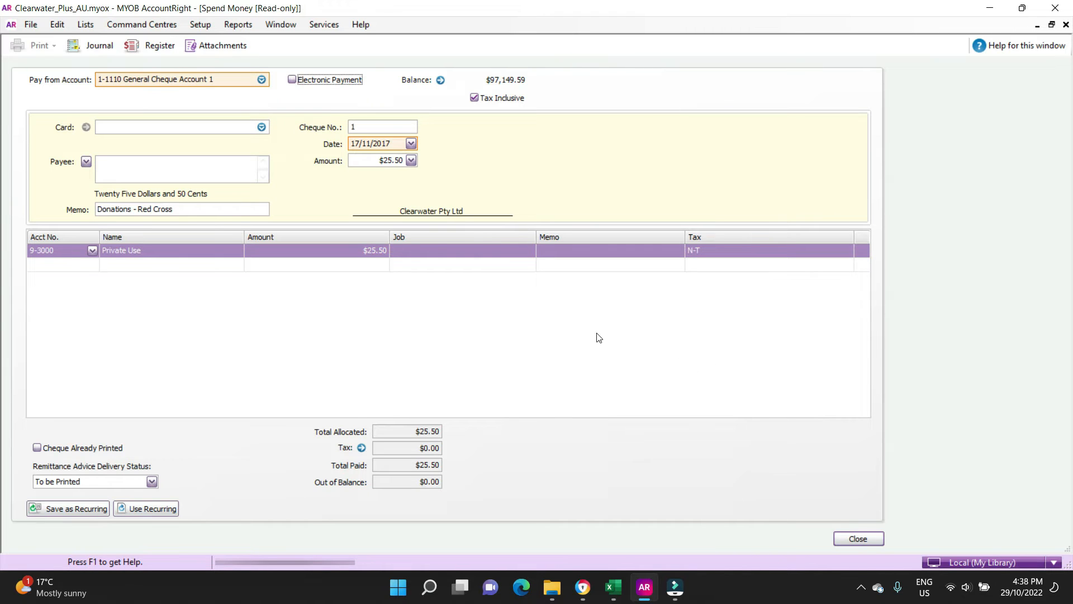
Step: Leave the reconciliation and list all suppliers' purchases dated from 1/01/2018 in the Purchases Register
key(ctrl+r)
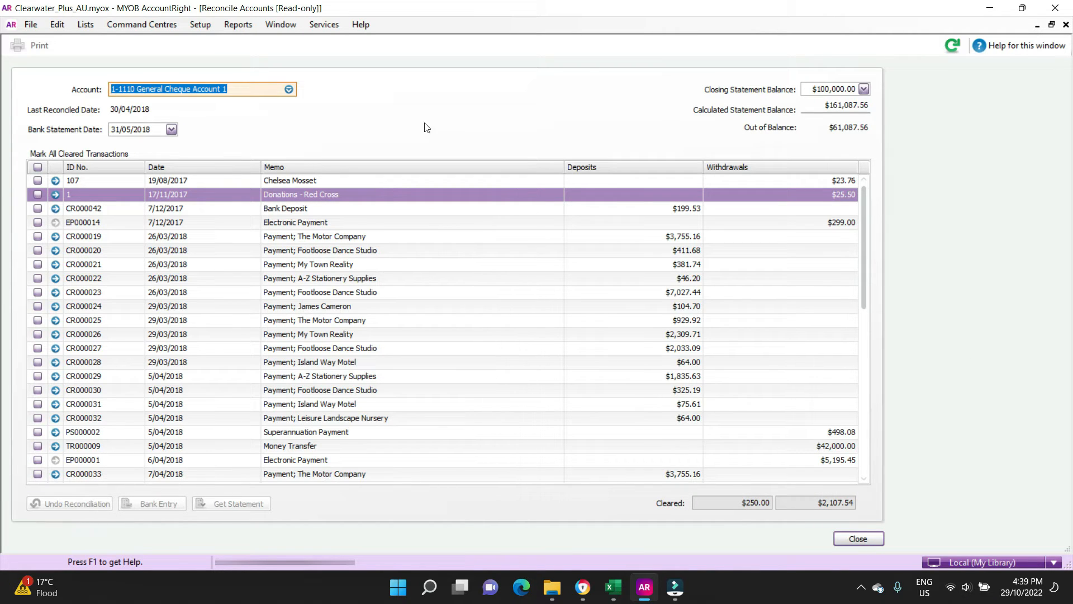
key(Escape)
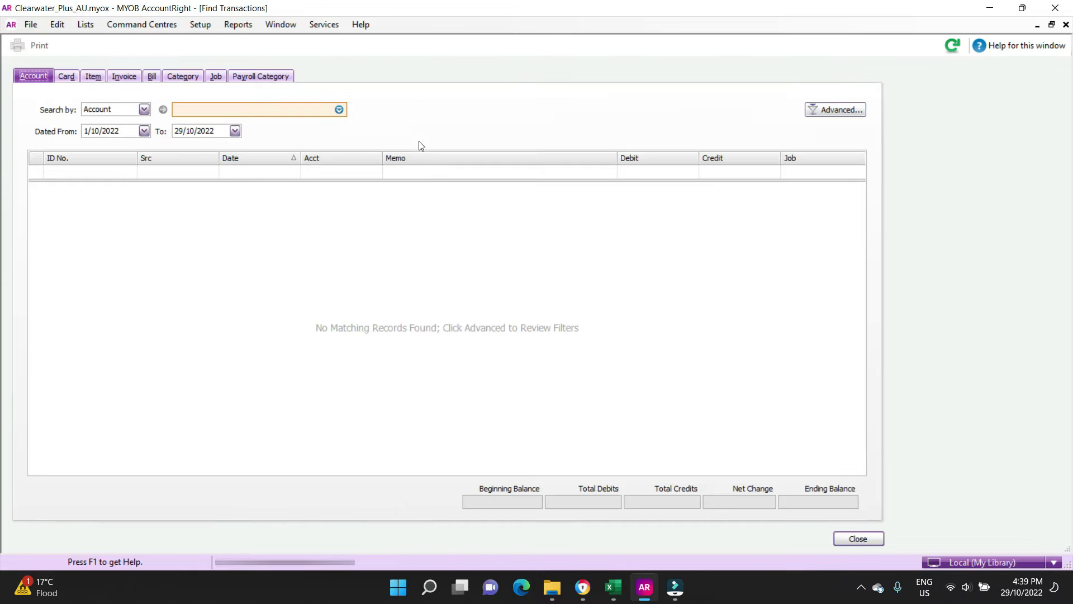
key(Escape)
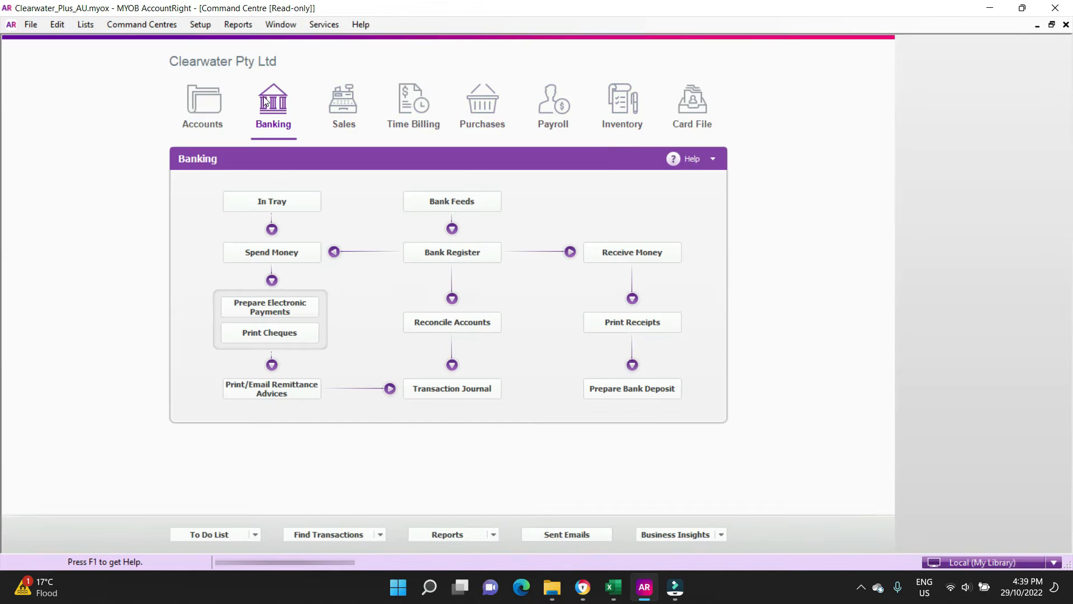
click(496, 103)
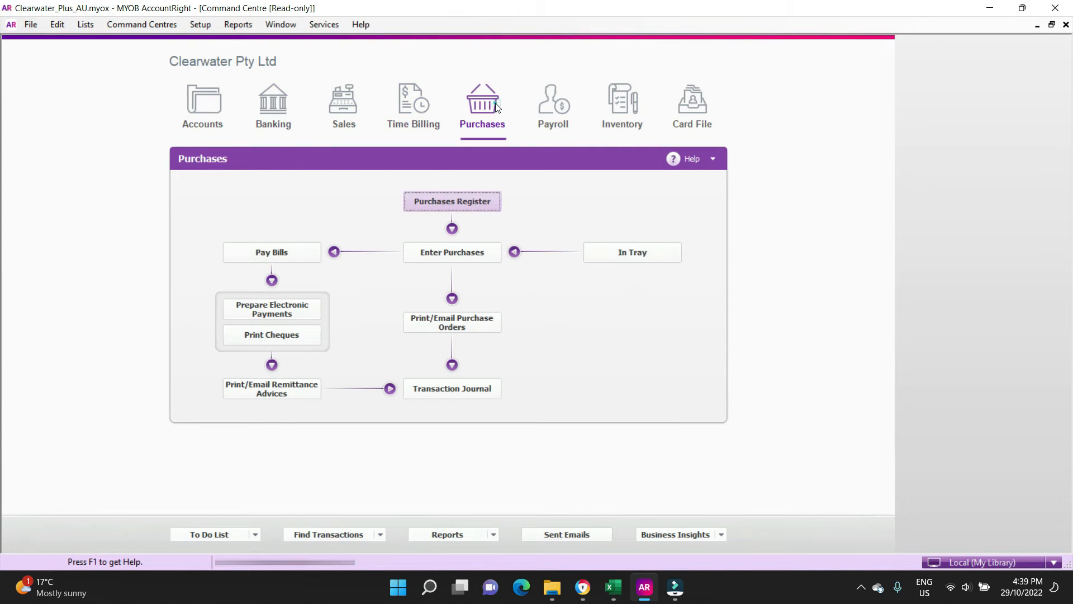
click(480, 202)
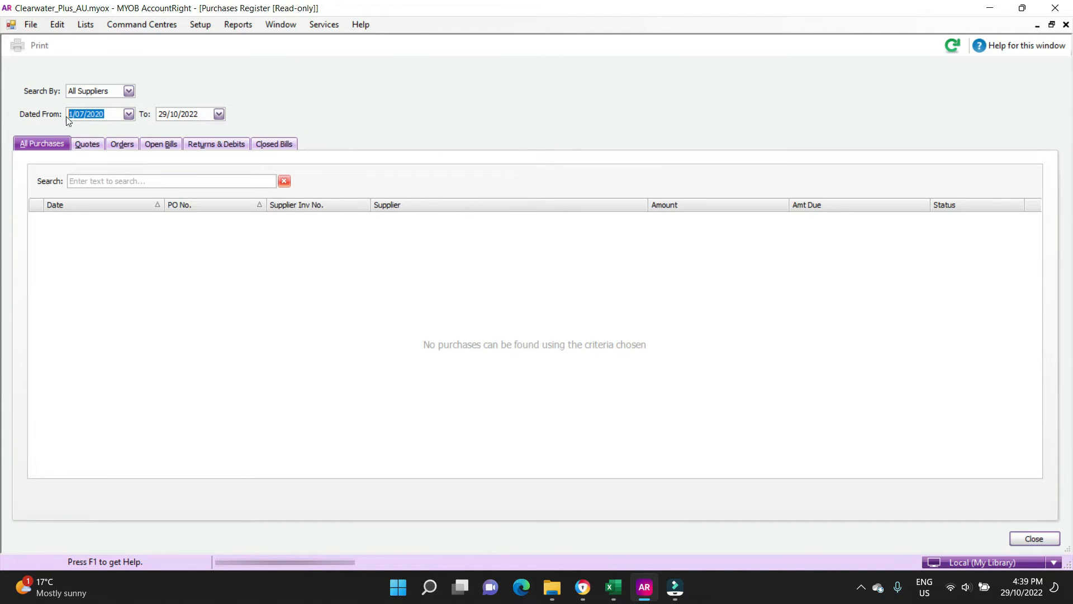
text(1/01/)
text(2018)
key(Tab)
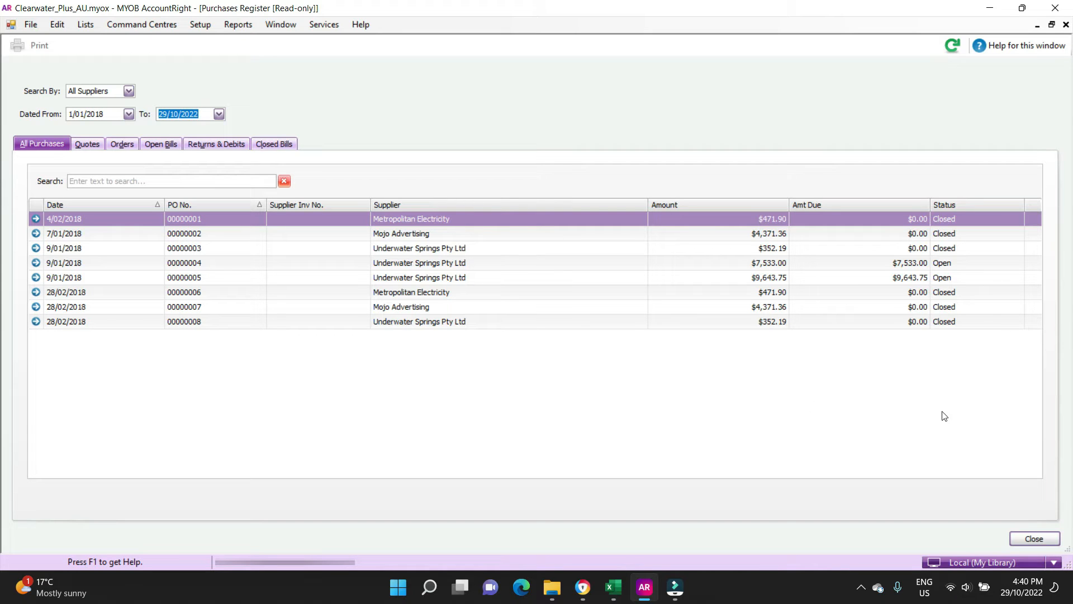
Step: Review the open $9,643.75 Underwater Springs Pty Ltd bill dated 9/01/2018, and close the bill and the register
click(583, 280)
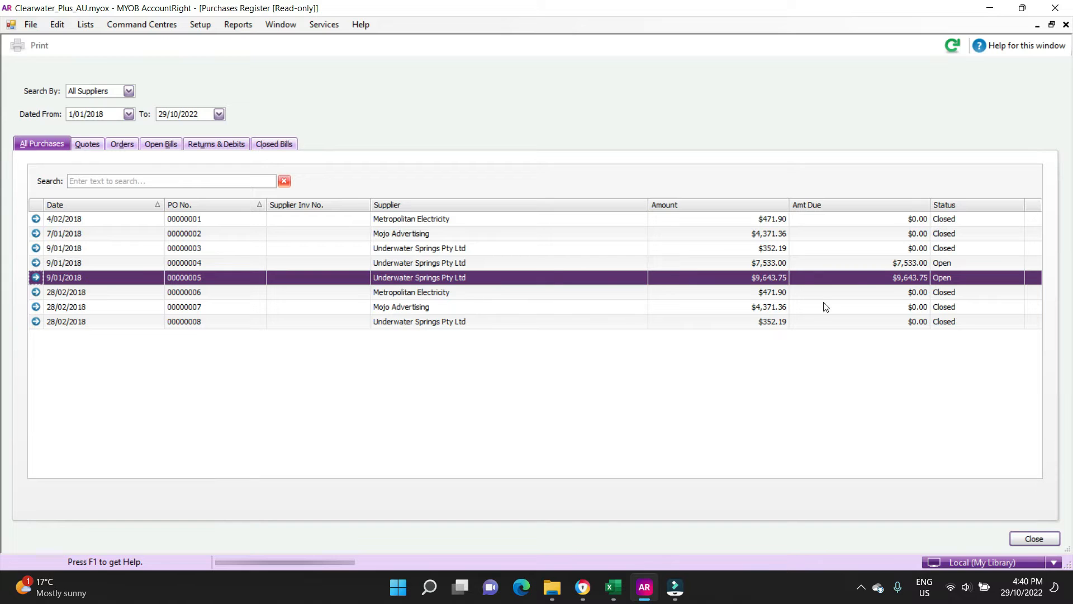
click(36, 277)
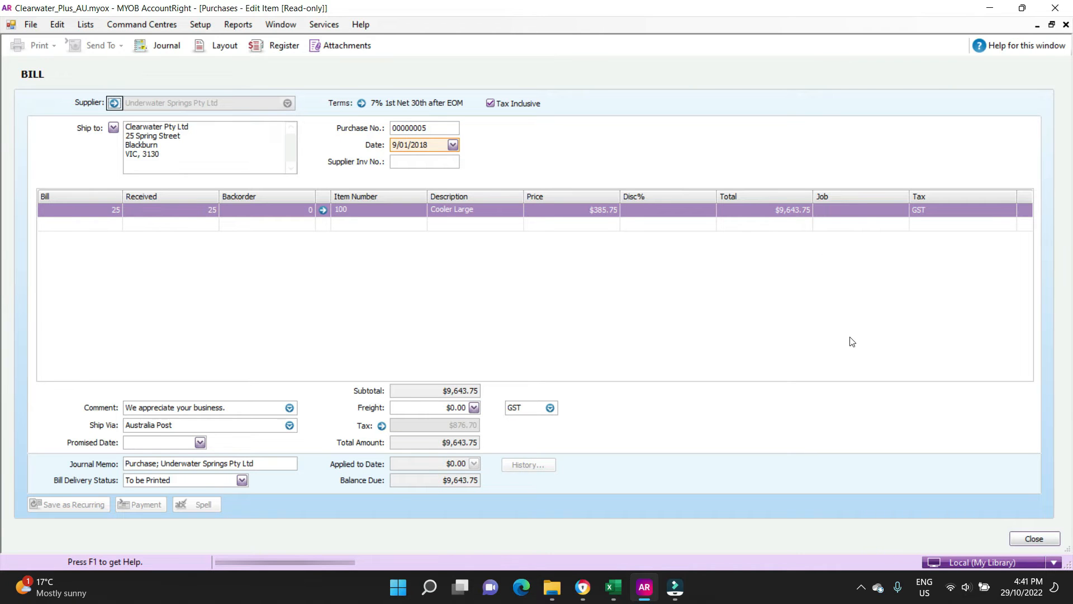
key(Escape)
key(Escape)
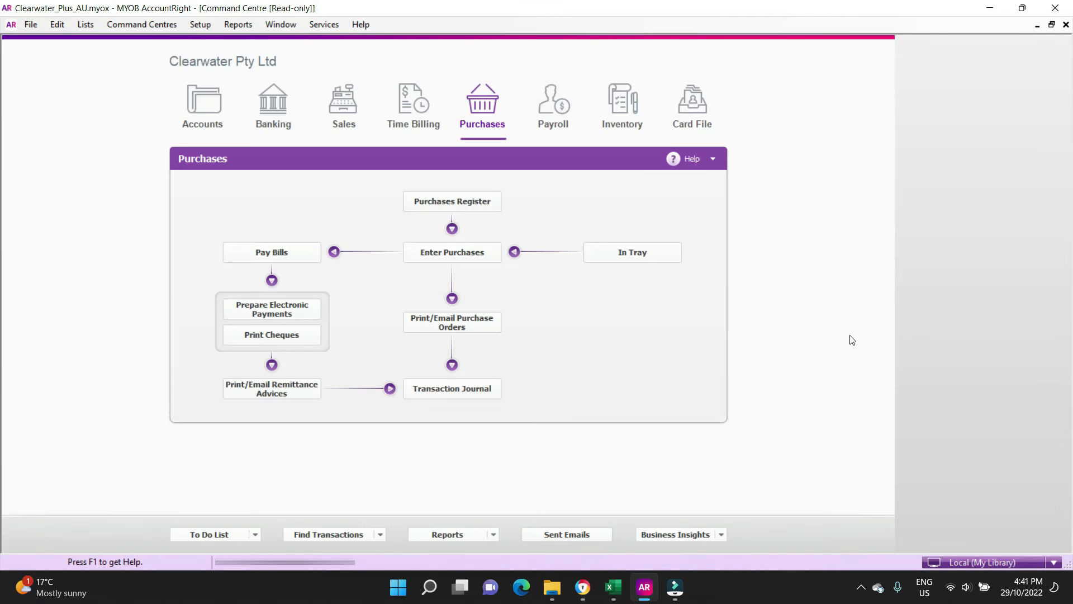
key(Escape)
key(Escape)
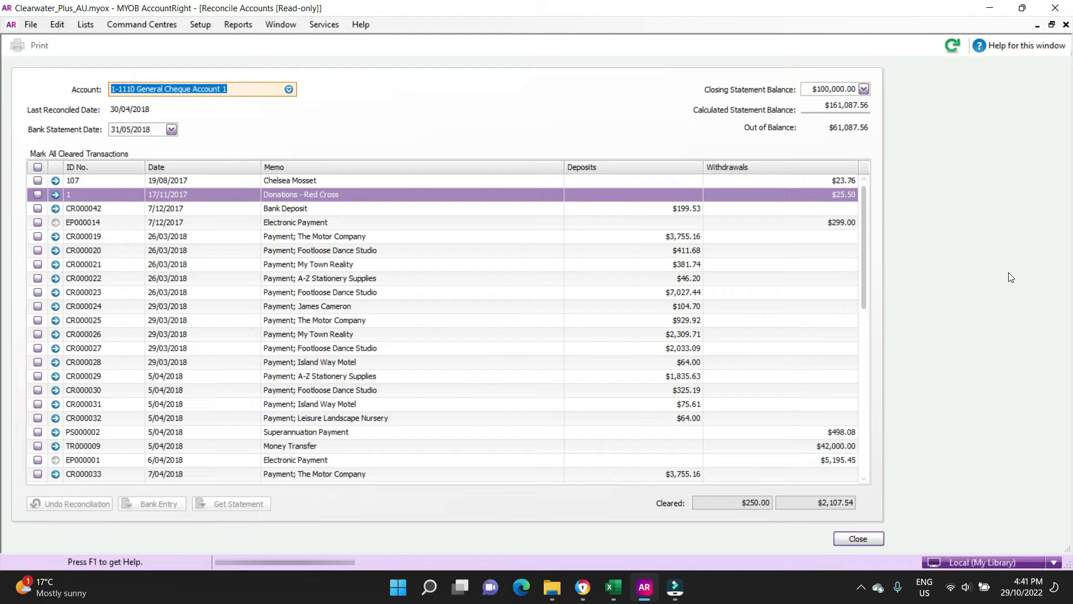
Step: Set the account search in Find Transactions to All Accounts through the advanced filters, and close the search
key(ctrl+f)
key(ctrl+Tab)
key(ctrl+Tab)
key(ctrl+Tab)
click(338, 536)
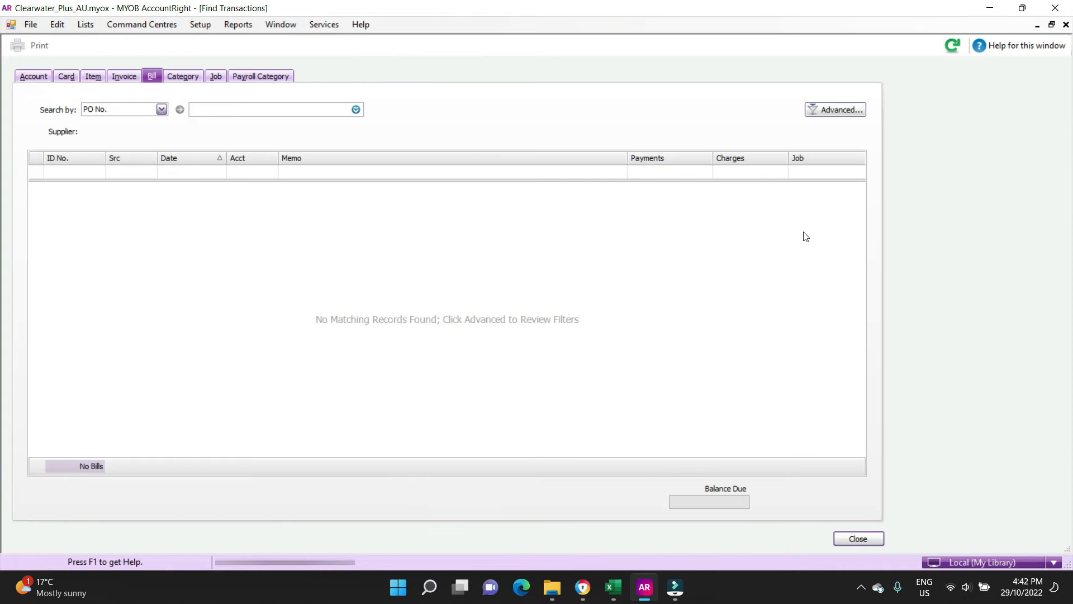
click(39, 76)
click(836, 110)
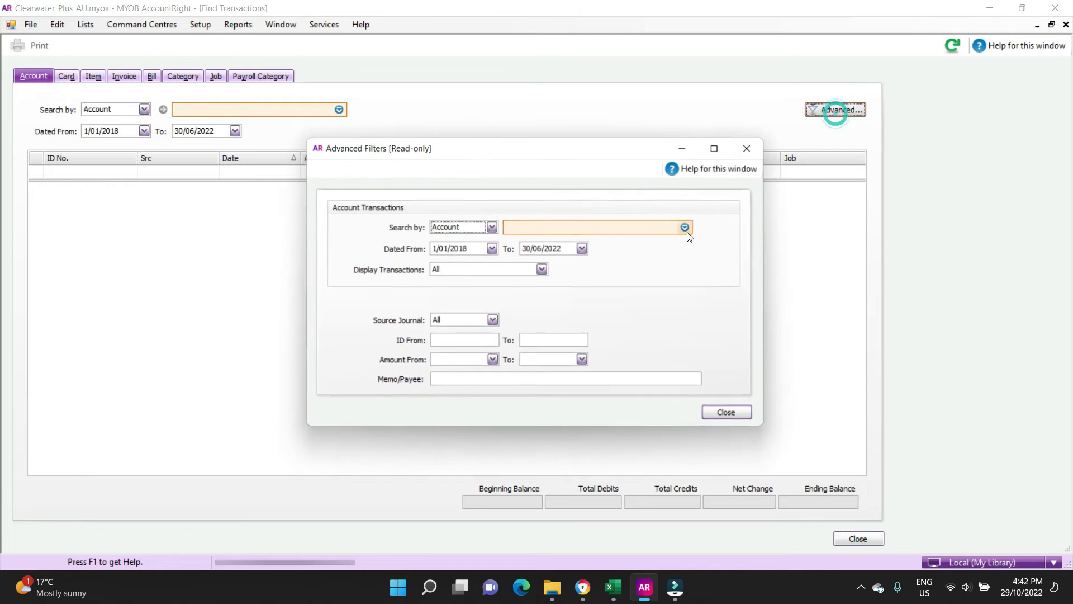
click(493, 227)
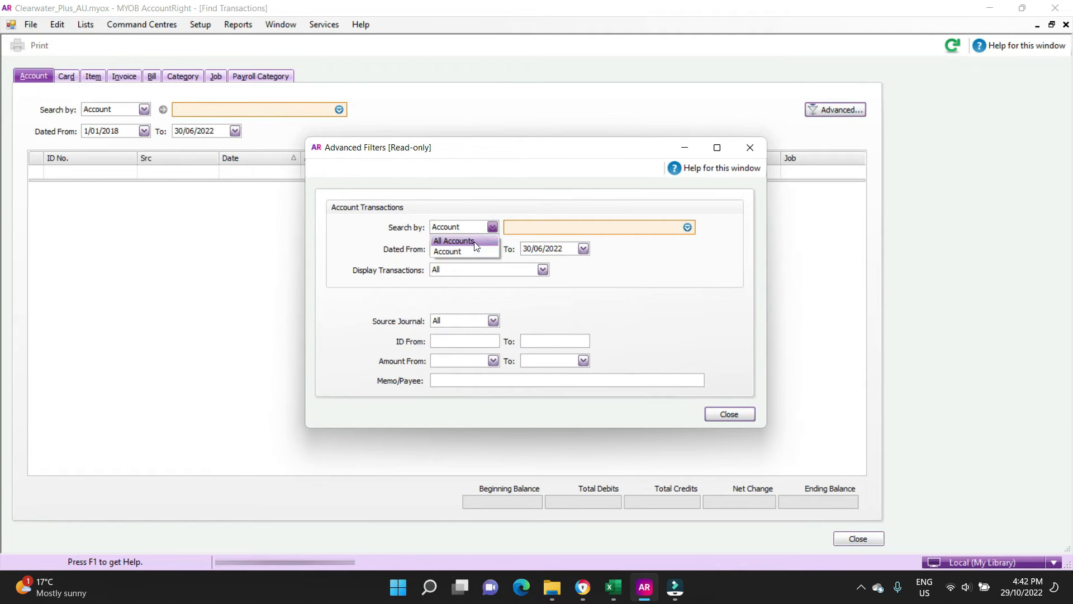
click(469, 239)
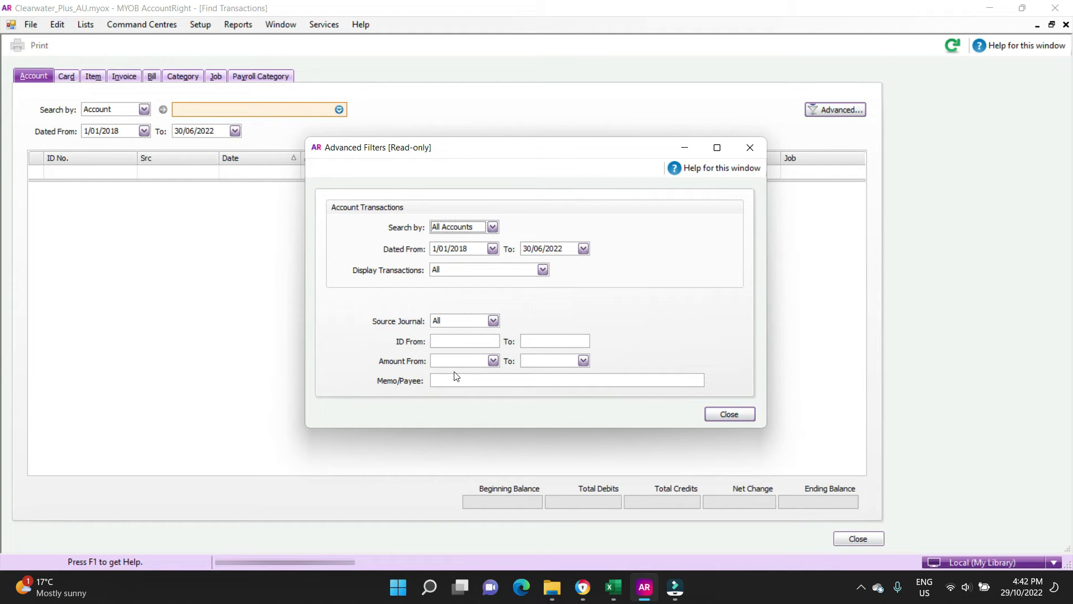
click(739, 414)
click(859, 539)
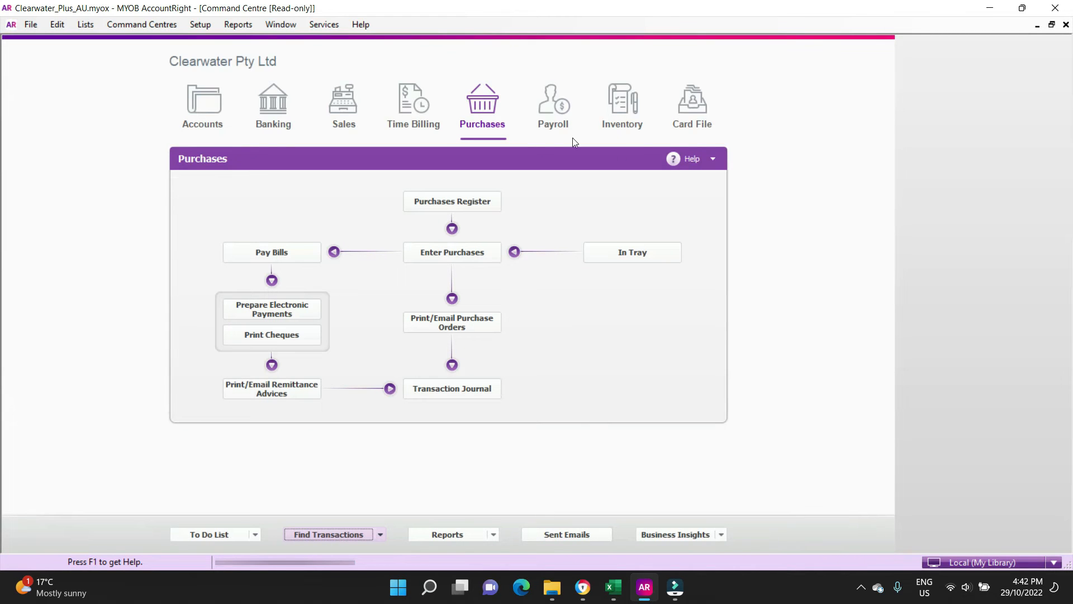
Step: List all customers' open invoices dated from 1/01/2018 in the Sales Register
click(343, 101)
click(483, 194)
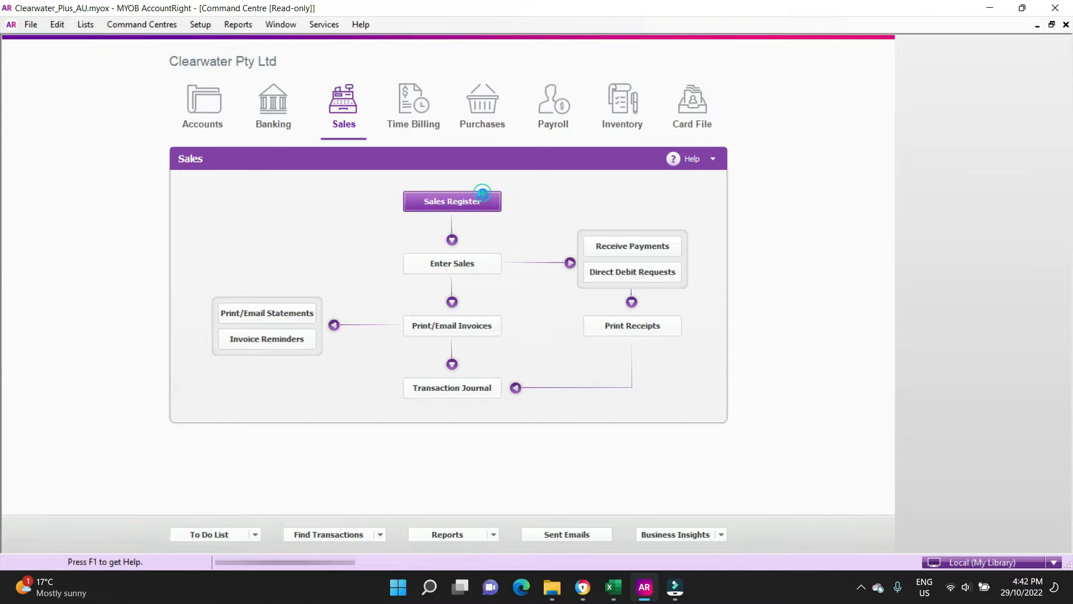
click(98, 113)
text(1/1/18)
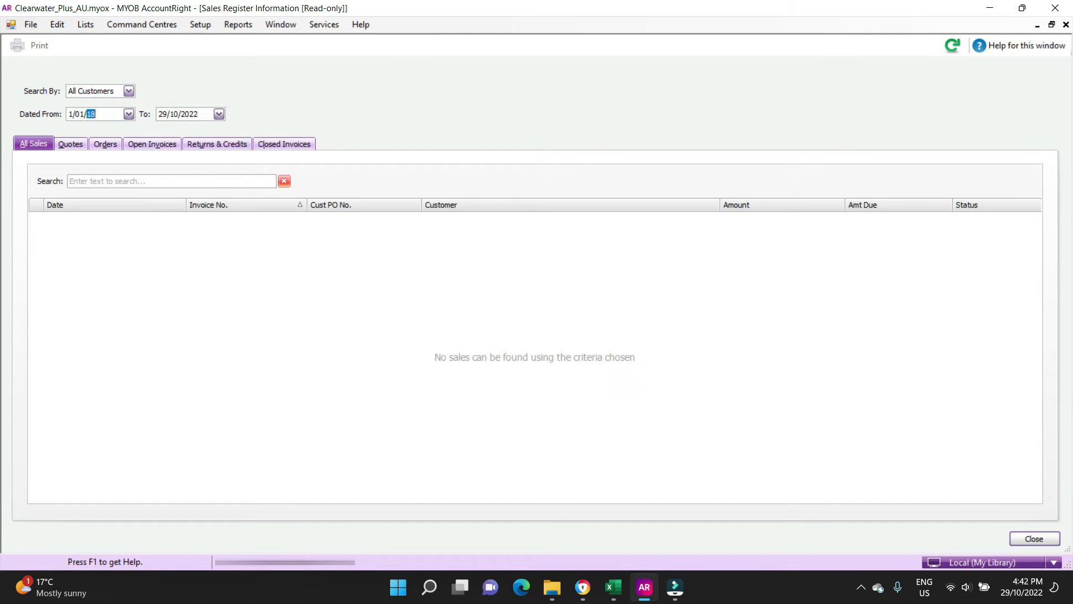
key(Tab)
click(154, 145)
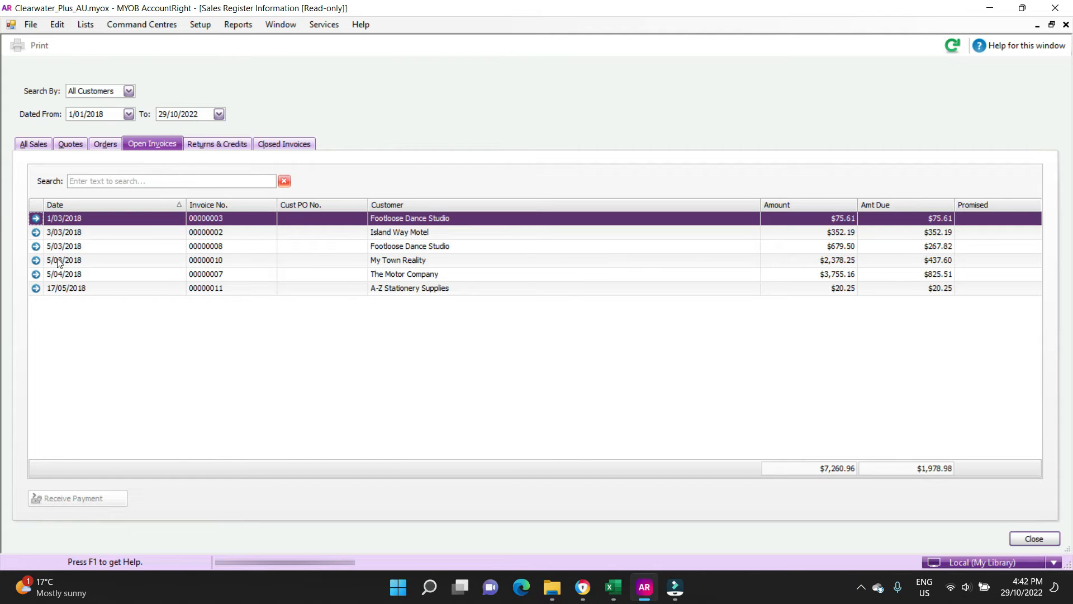
Step: Review the $679.50 Footloose Dance Studio invoice dated 5/03/2018, and return to the General Cheque Account 1 reconciliation
click(38, 248)
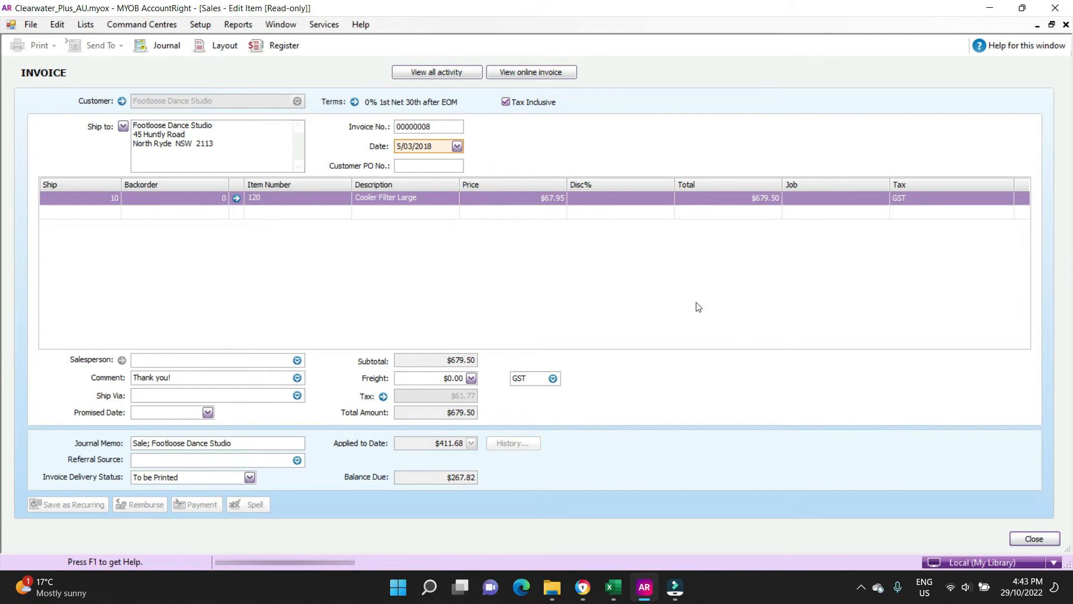
key(Escape)
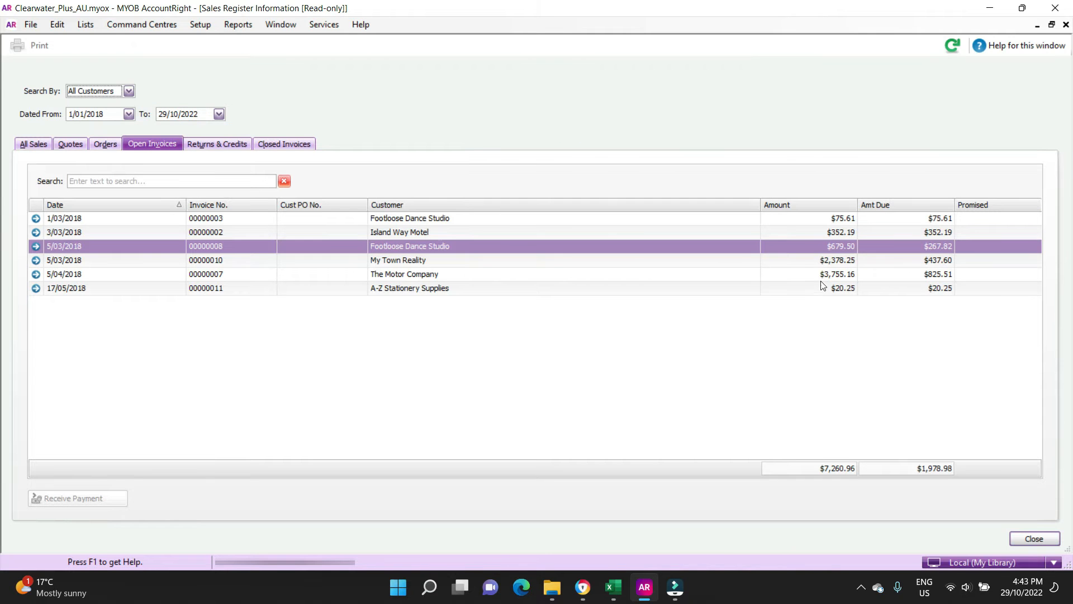
key(Escape)
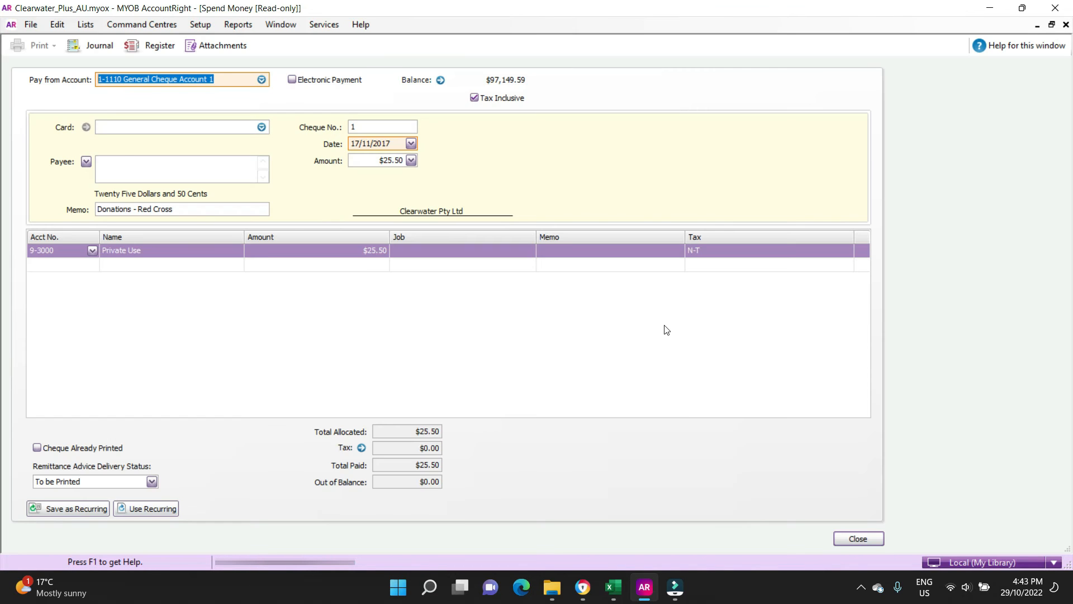
key(Escape)
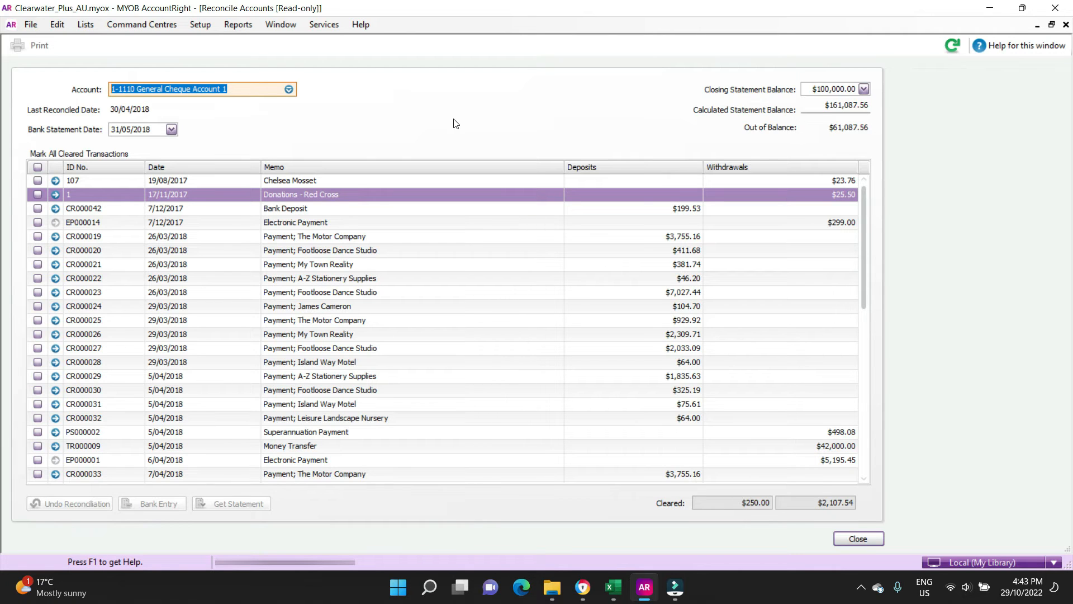
Step: Start a Spend Money entry from General Cheque Account 1 dated 2/05/2018 for $50.00 with the memo "Catering supplies"
key(ctrl+m)
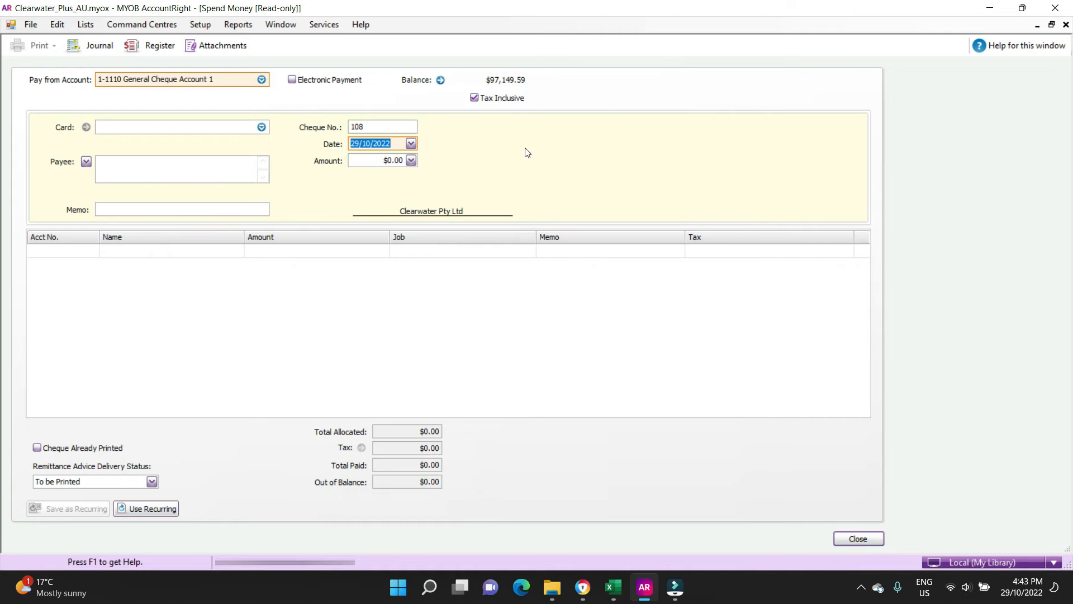
text(2/05/2018)
key(Tab)
text(50)
key(Tab)
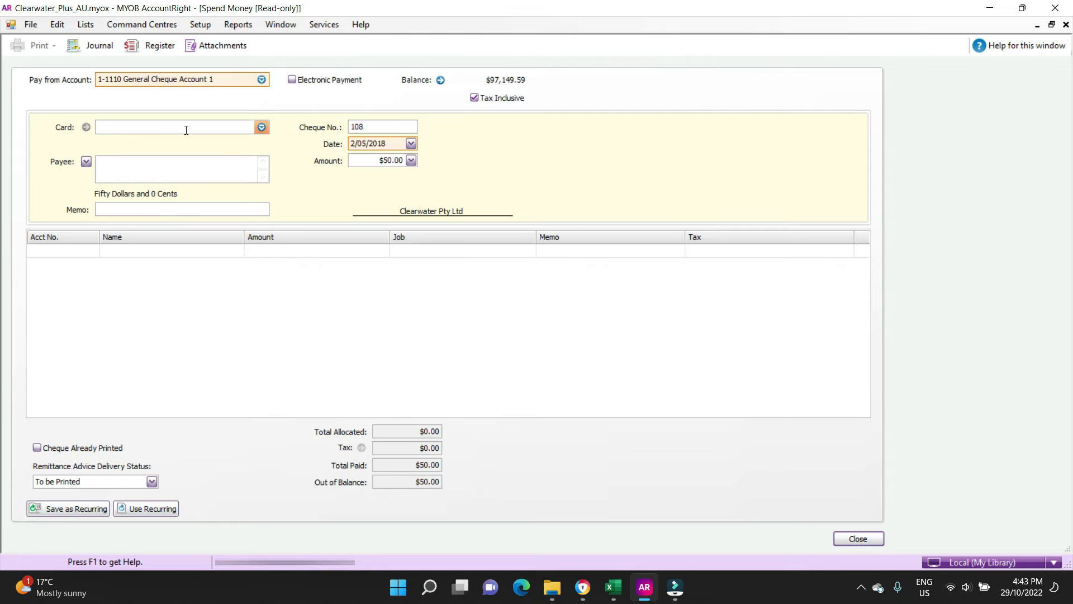
click(165, 209)
text(Catering)
text(supplies)
key(Tab)
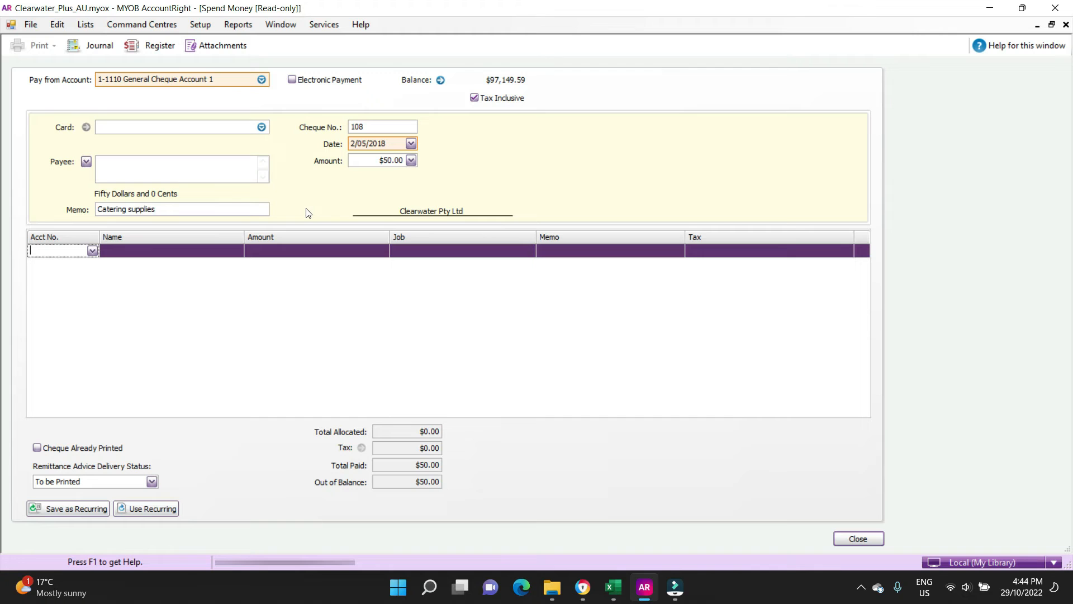
Step: Allocate the $50.00 payment to the Cleaning expense account and change its memo to "Quick Cleaning"
text(6-1100)
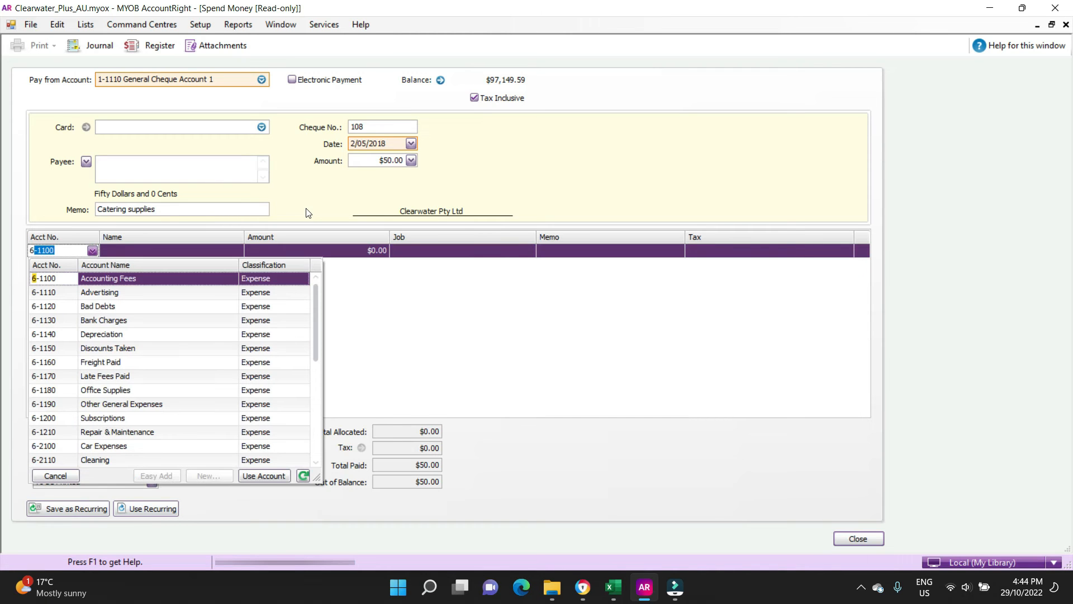
scroll(227, 364, down, 1)
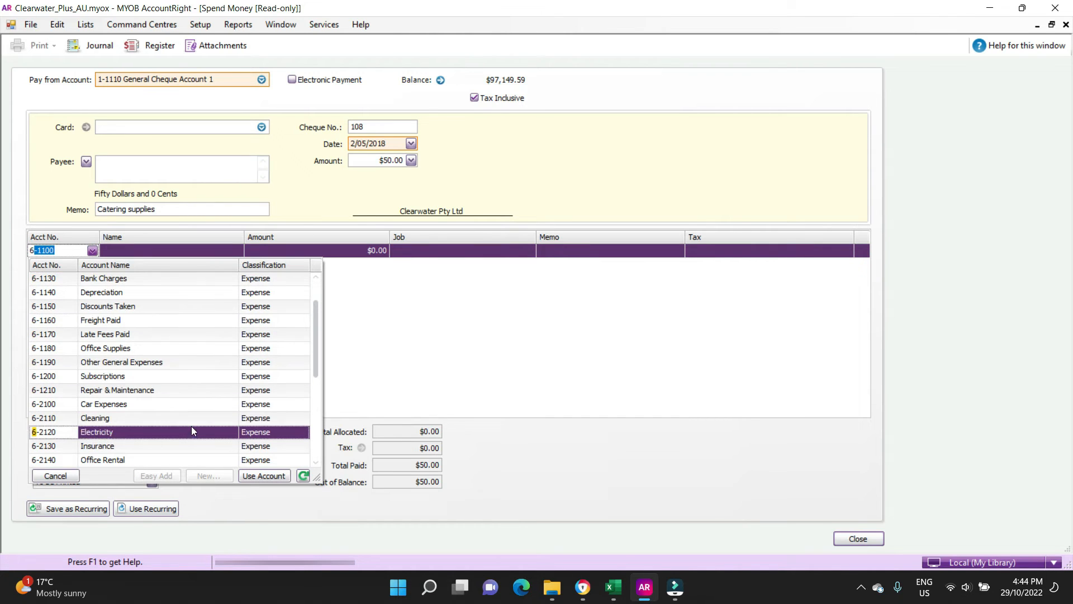
click(213, 420)
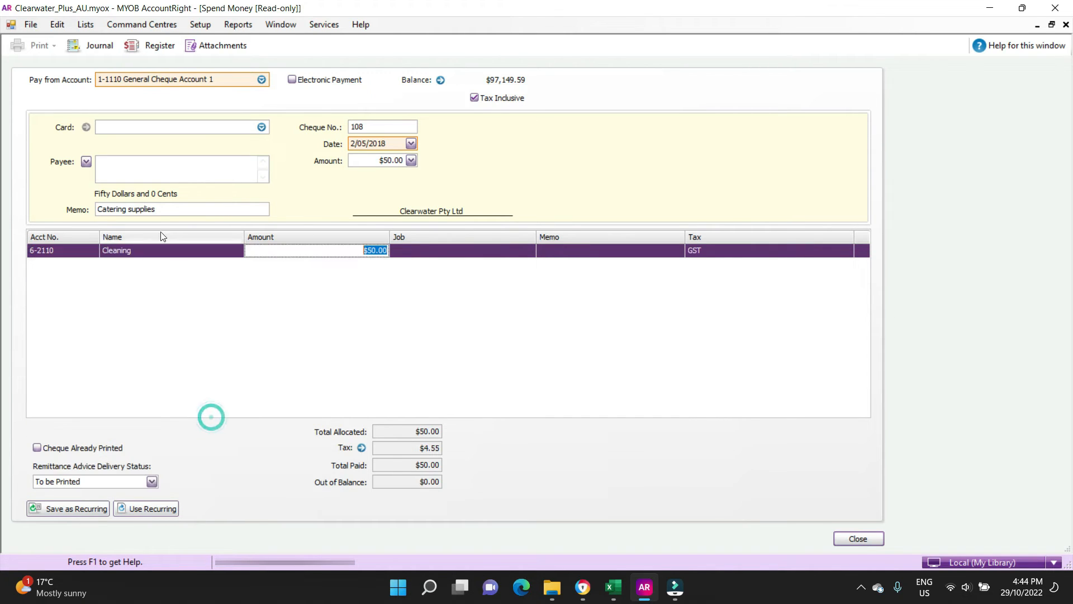
click(160, 209)
text(CL)
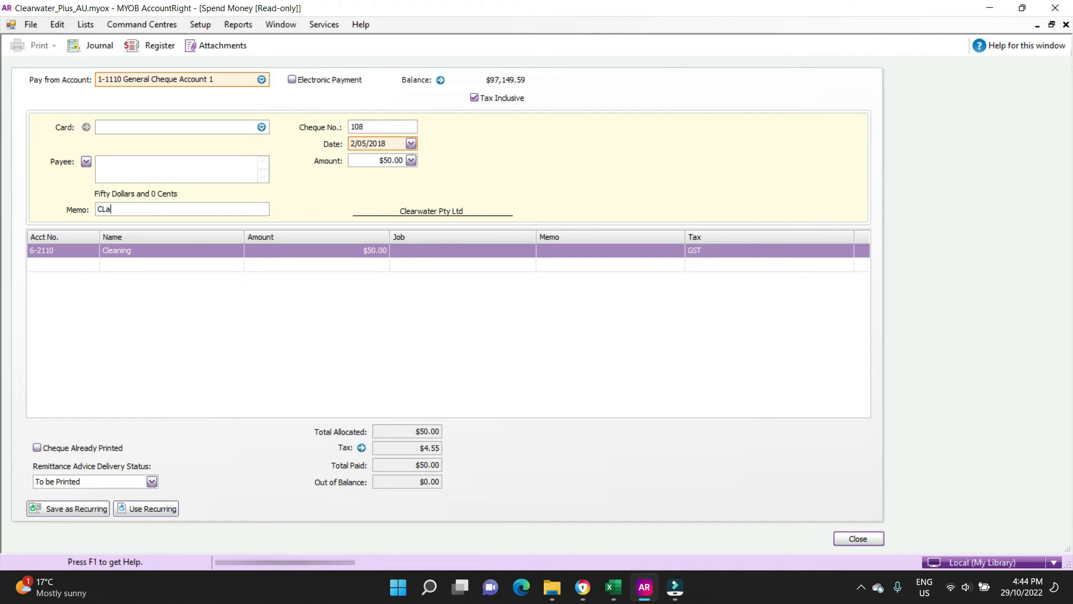
key(BackSpace)
text(leaning)
click(99, 210)
text(Quick)
click(200, 209)
Step: Set the Cleaning line's tax code to FRE, and leave the payment without recording it
click(698, 251)
text(FRE)
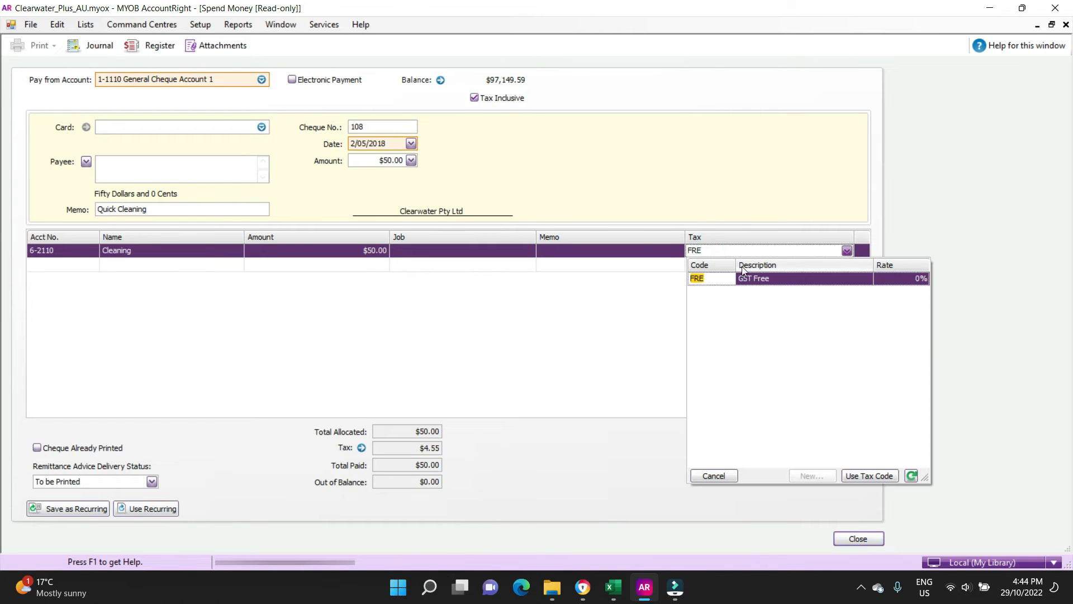
click(781, 279)
key(Tab)
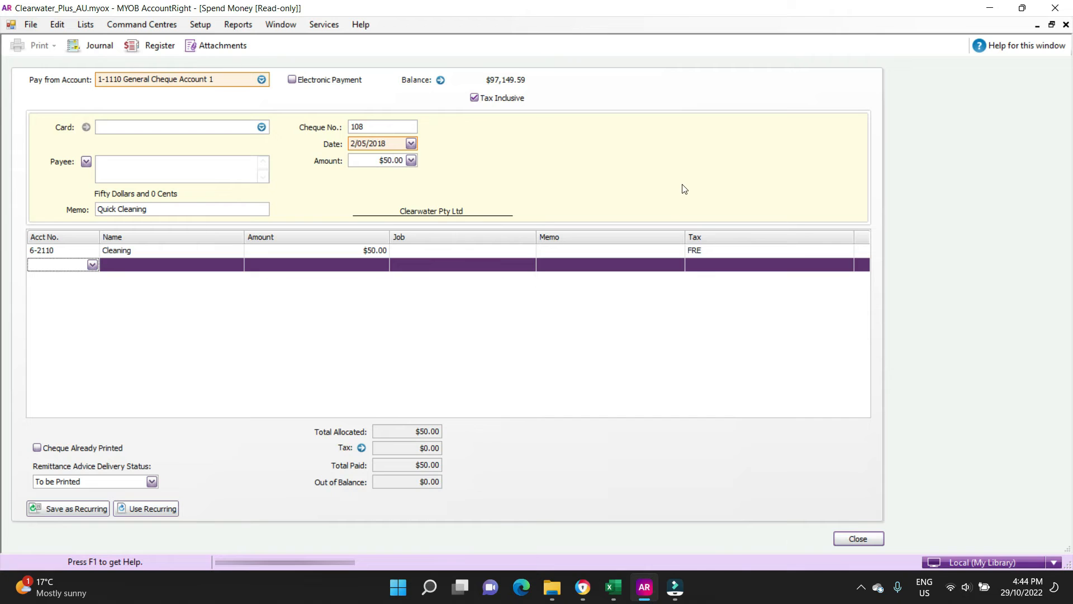
key(Escape)
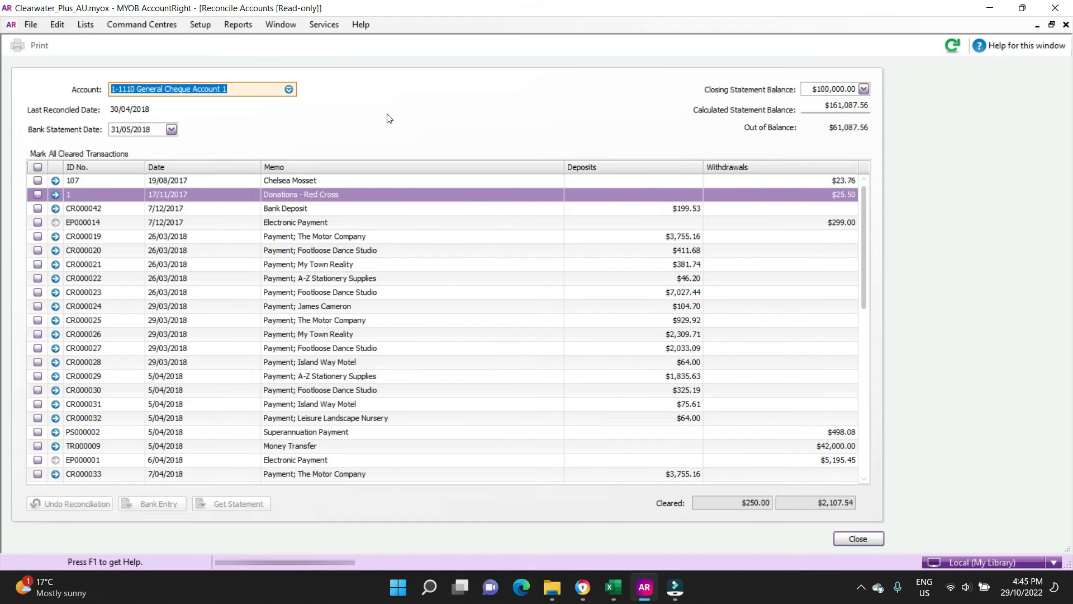
Step: Start a Receive Money entry into General Cheque Account 1 dated 1/05/2018 for $20.00 with the memo "Interest"
key(ctrl+r)
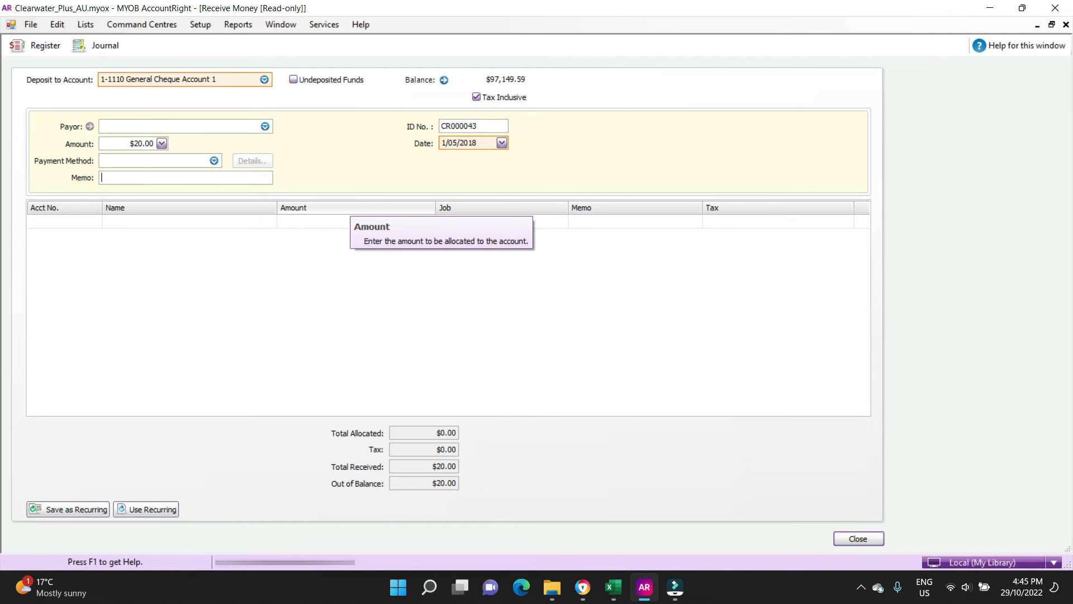
text(Interst)
key(BackSpace)
key(BackSpace)
text(est)
key(Tab)
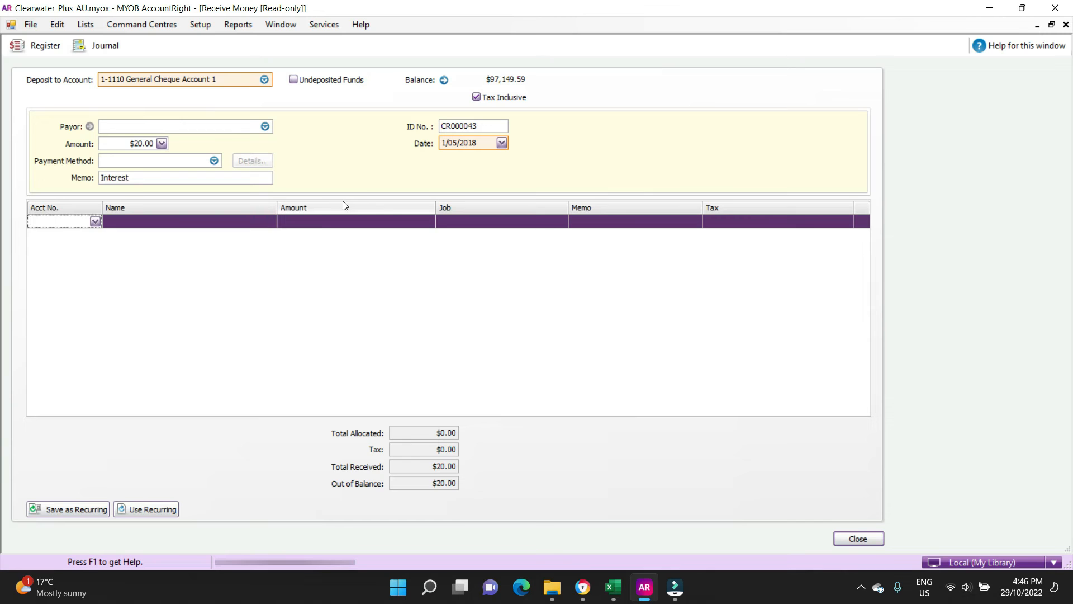
Step: Allocate the $20.00 receipt to Photocopying Income with the memo "Photocopy fees", and leave it without recording
text(4-1100)
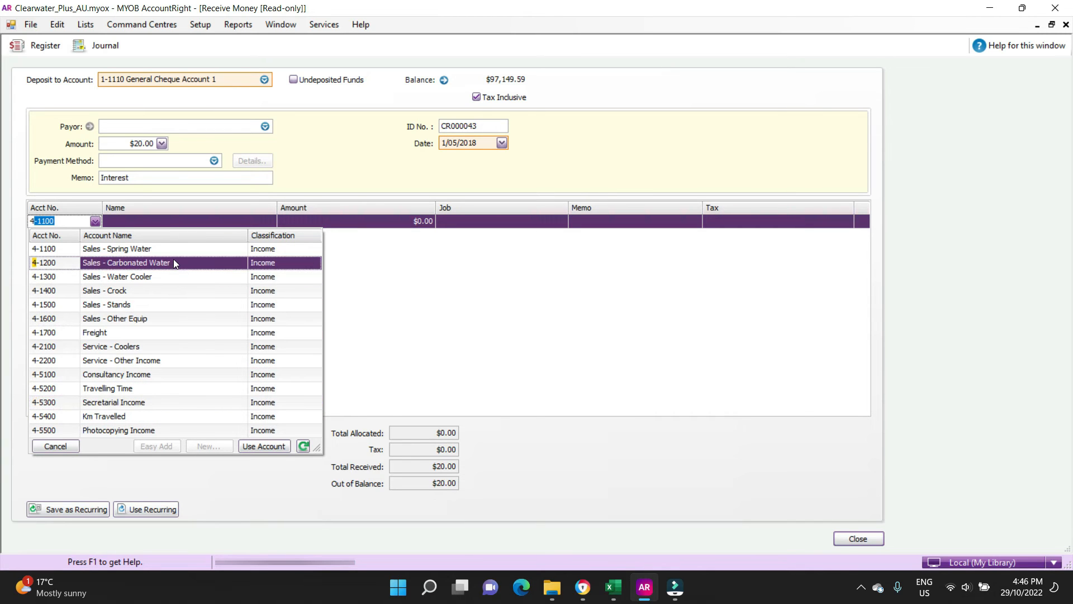
click(214, 430)
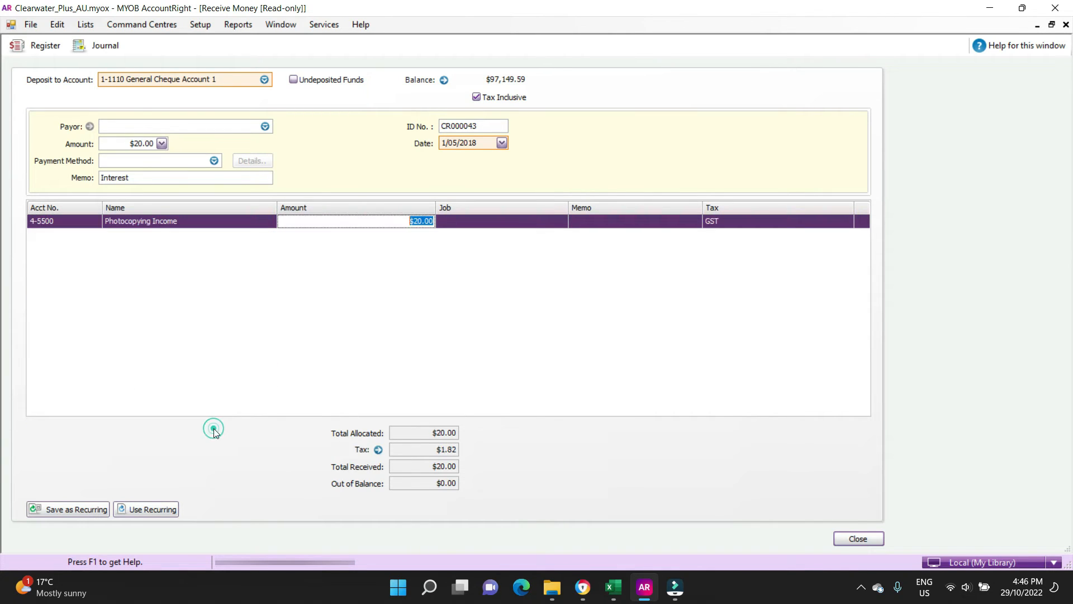
click(142, 180)
double_click(143, 180)
text(Pg)
key(BackSpace)
text(hoto)
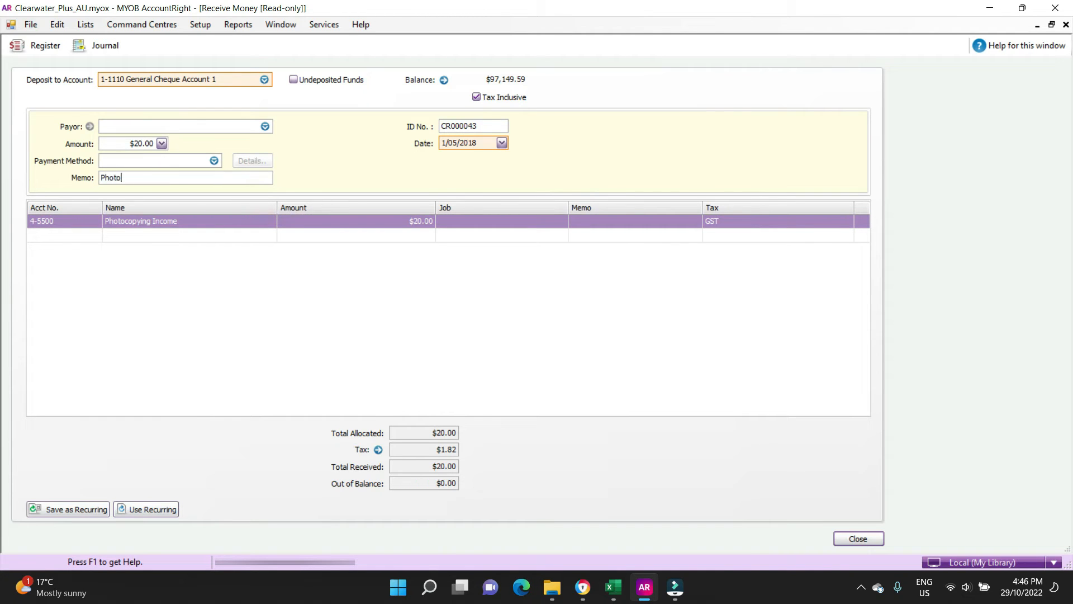
text(copy fees)
key(Tab)
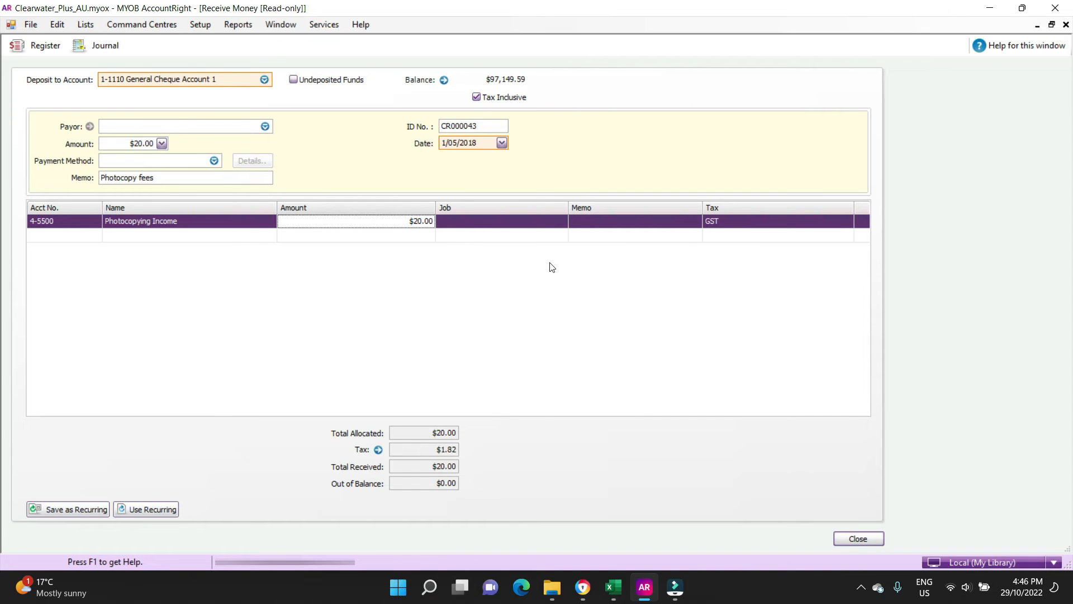
key(Tab)
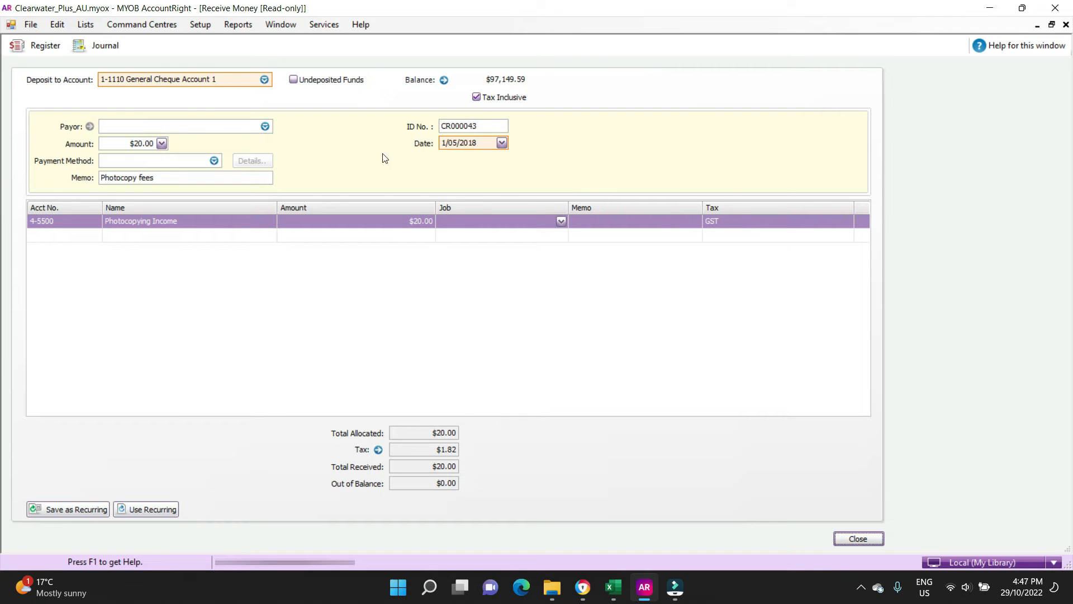
key(ctrl+r)
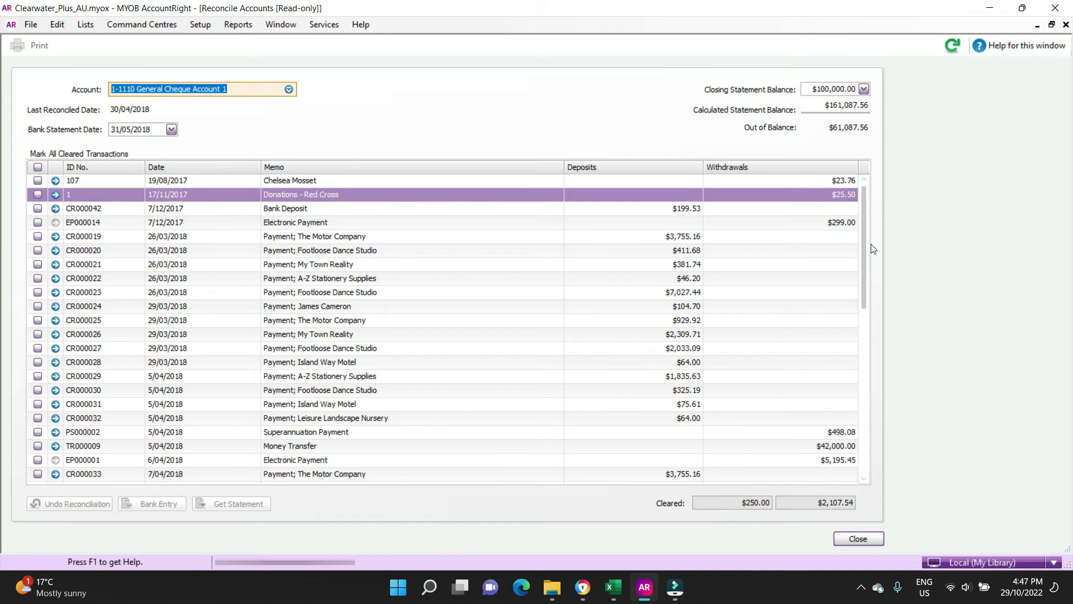
Step: Examine the cleared and uncleared transactions in the reconciliation list, including the oldest withdrawal dated 19/08/2017
drag(863, 226, 925, 369)
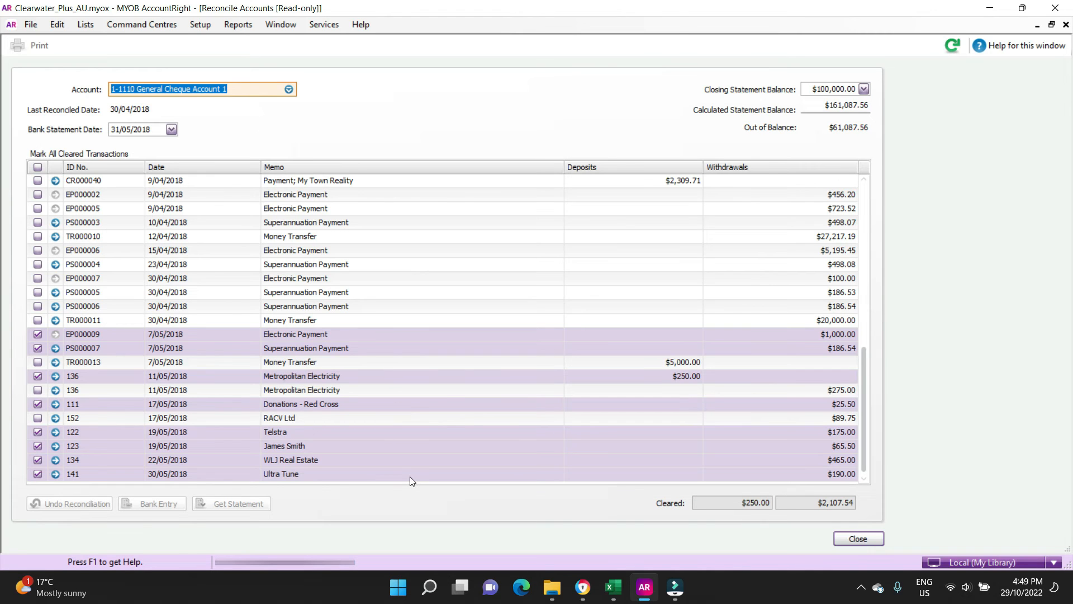
scroll(447, 390, up, 6)
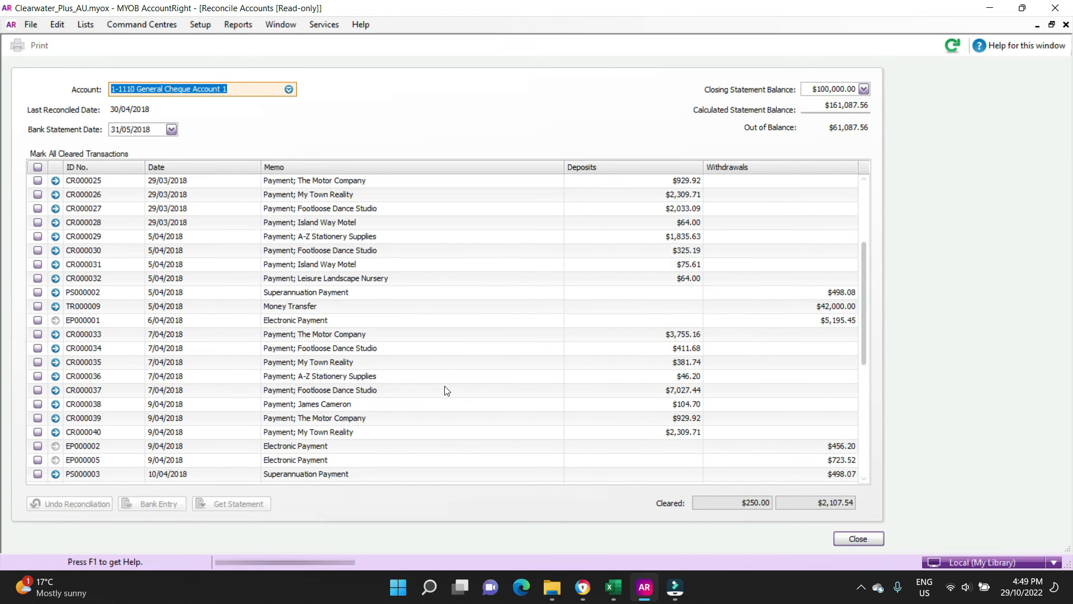
scroll(447, 391, up, 3)
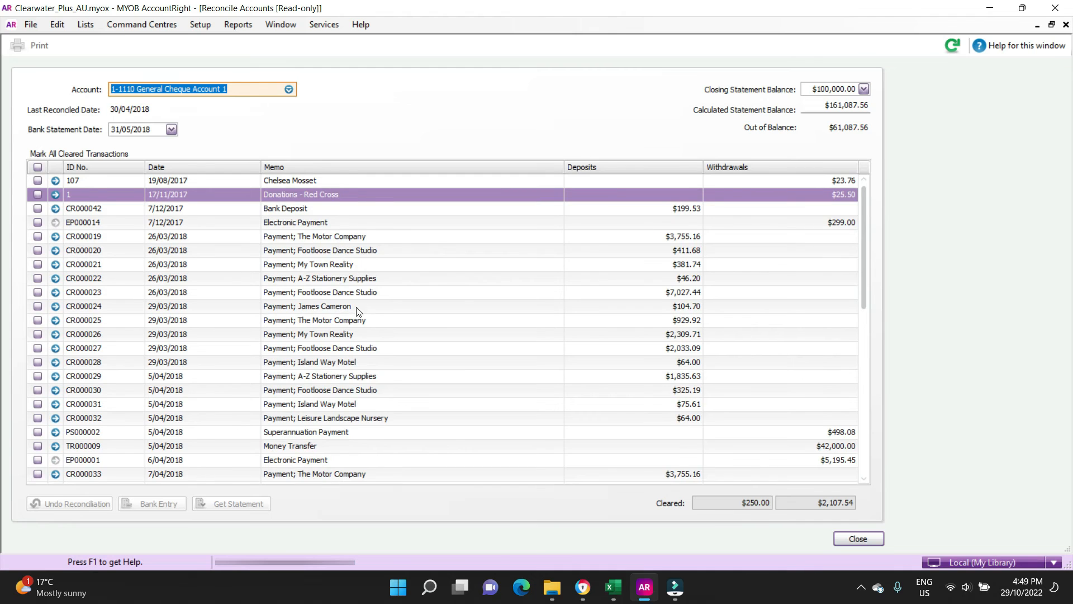
scroll(351, 333, down, 8)
scroll(352, 334, up, 8)
mouse_move(378, 180)
mouse_move(420, 185)
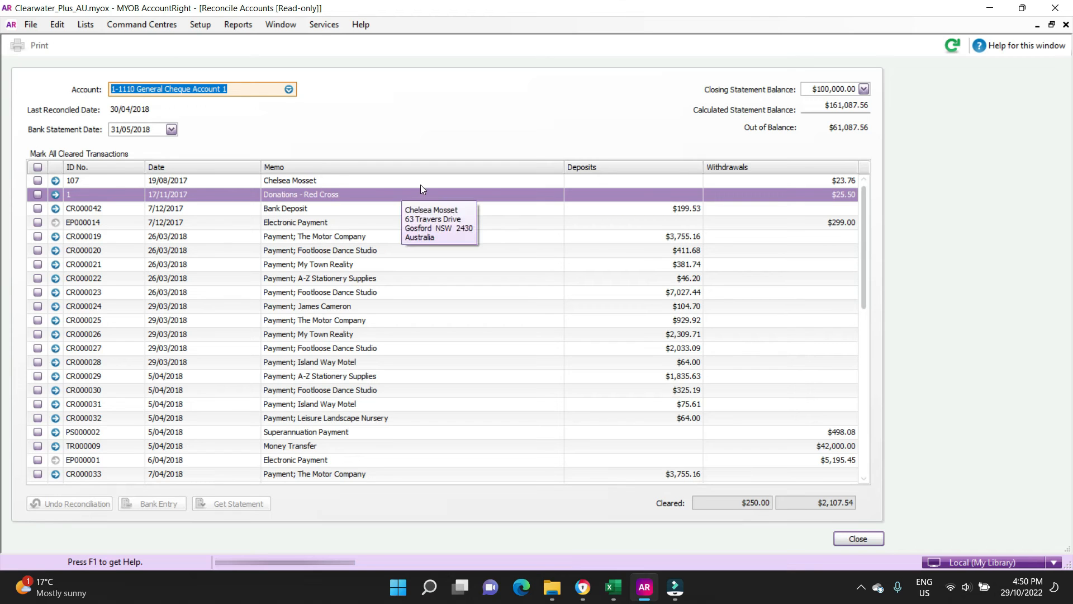
Step: Mark the $23.76 withdrawal dated 19/08/2017 as cleared, and leave the reconciliation and the open bill
click(774, 180)
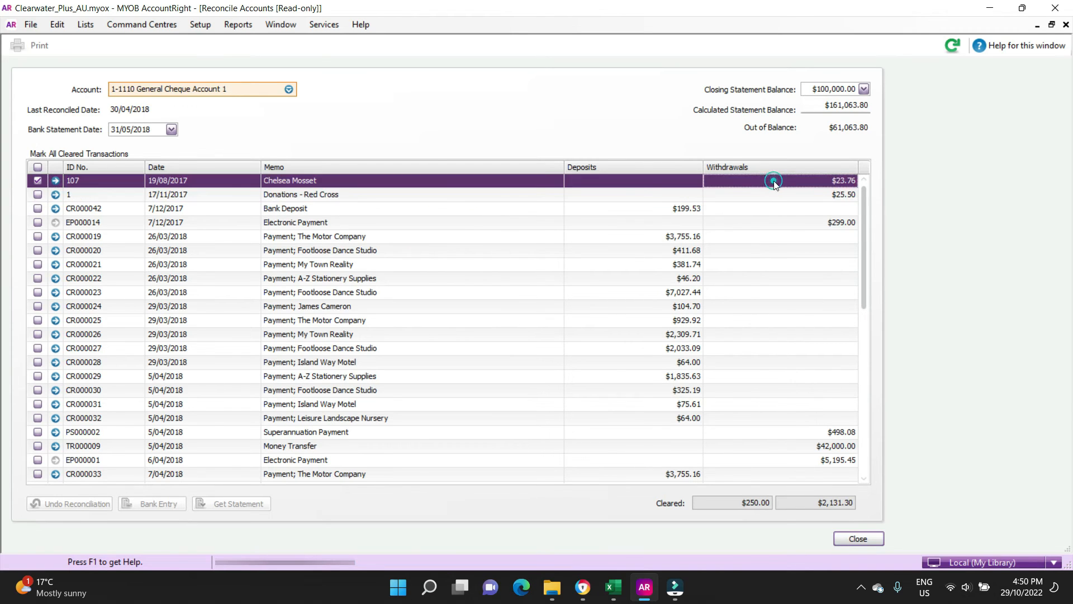
key(Escape)
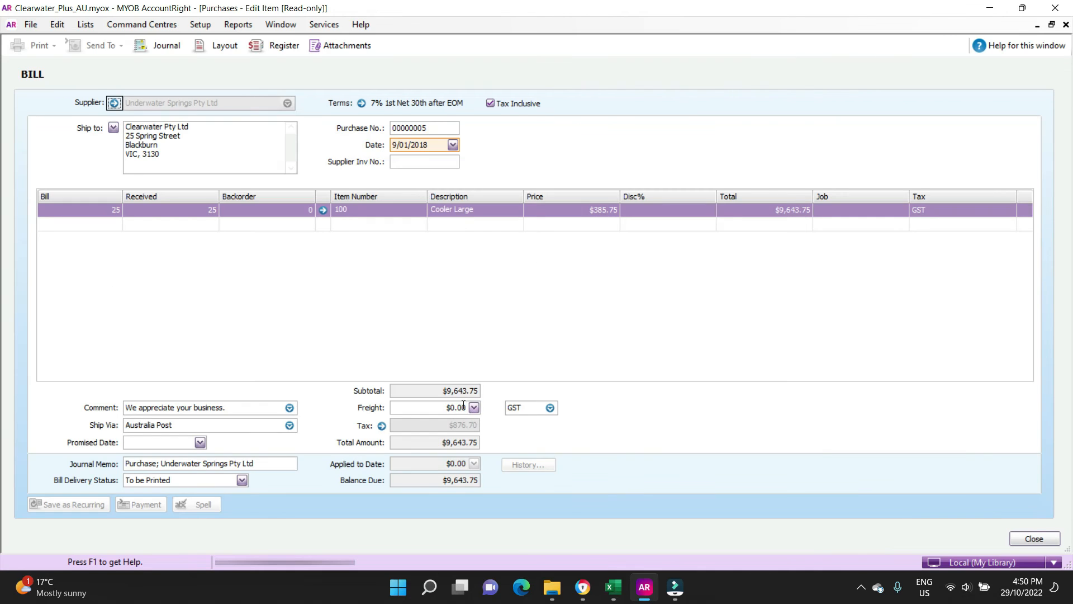
key(Escape)
key(Escape)
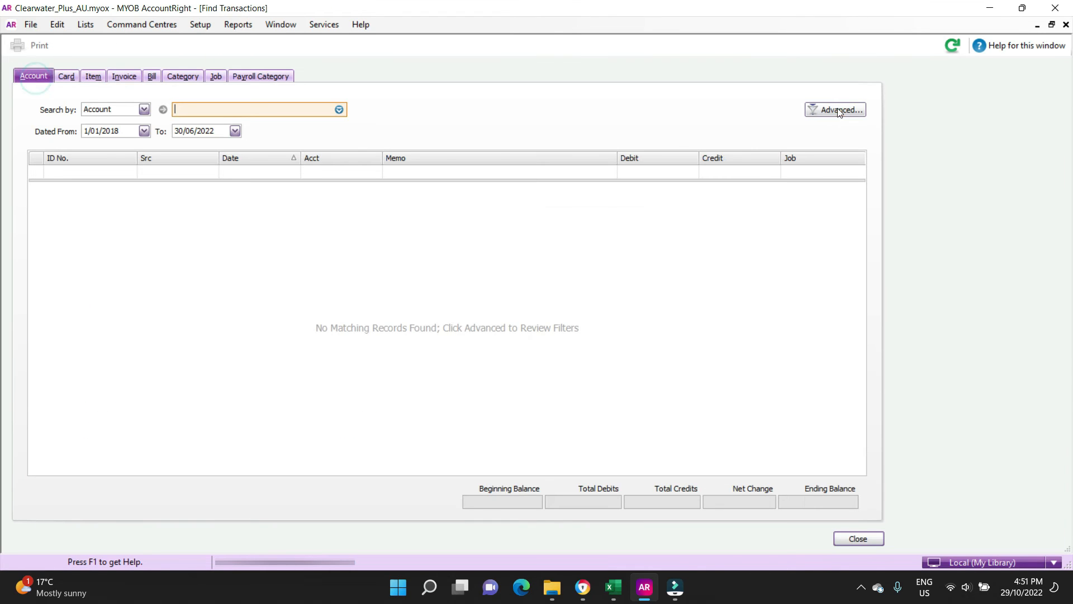
Step: Filter the account search in Find Transactions to All Accounts with amounts from $23.76 to $23.76
click(838, 109)
click(493, 227)
click(461, 238)
click(461, 361)
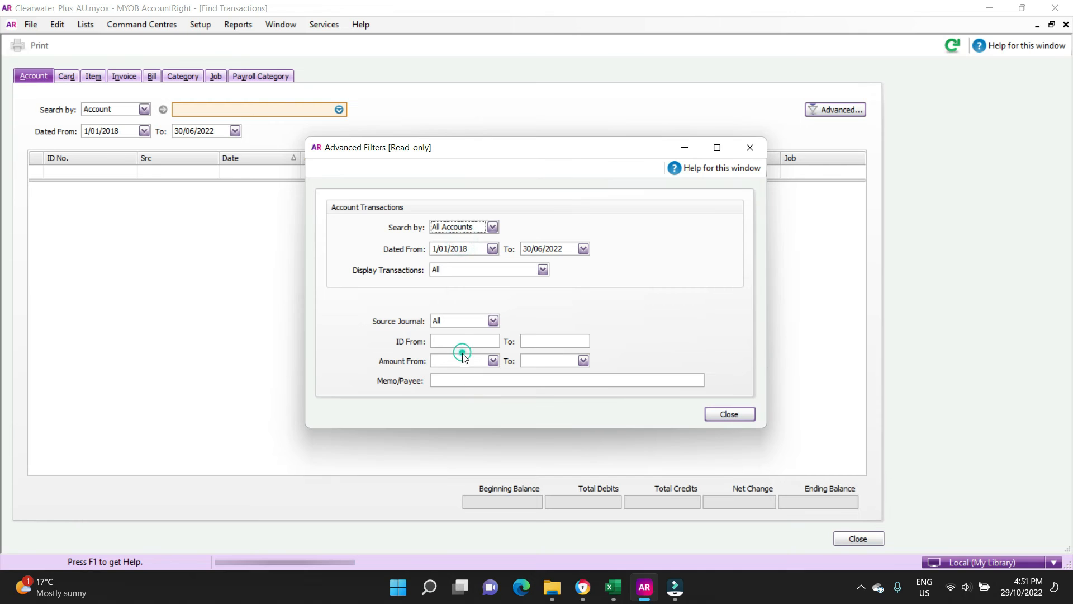
text(23.76)
key(Tab)
text(23.76)
key(Tab)
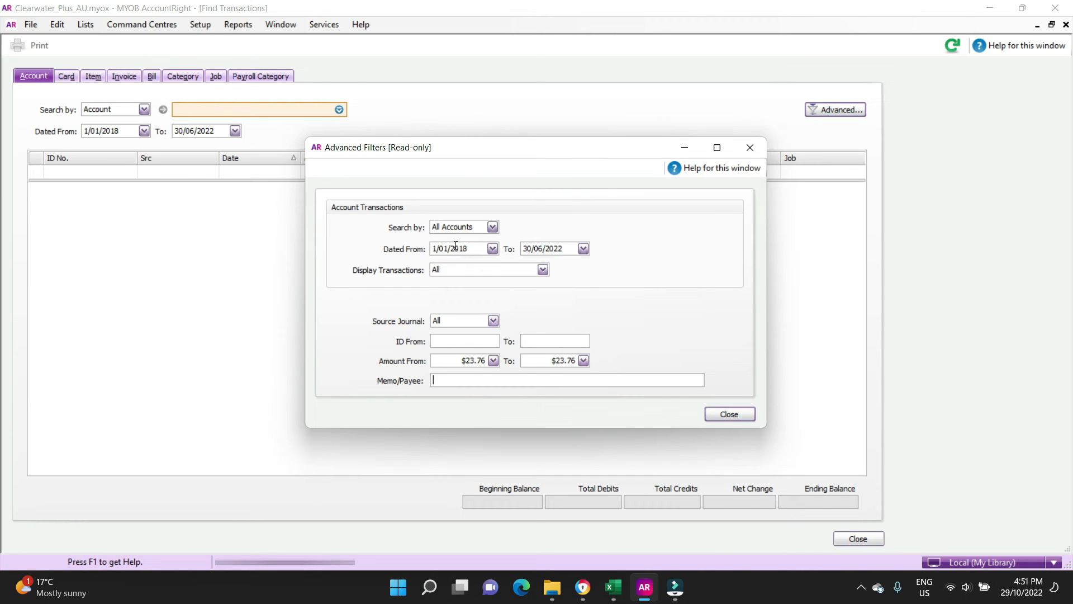
Step: Extend the transaction search back to a start date of 1/01/2016
double_click(476, 249)
text(1/01/)
text(2016)
key(Tab)
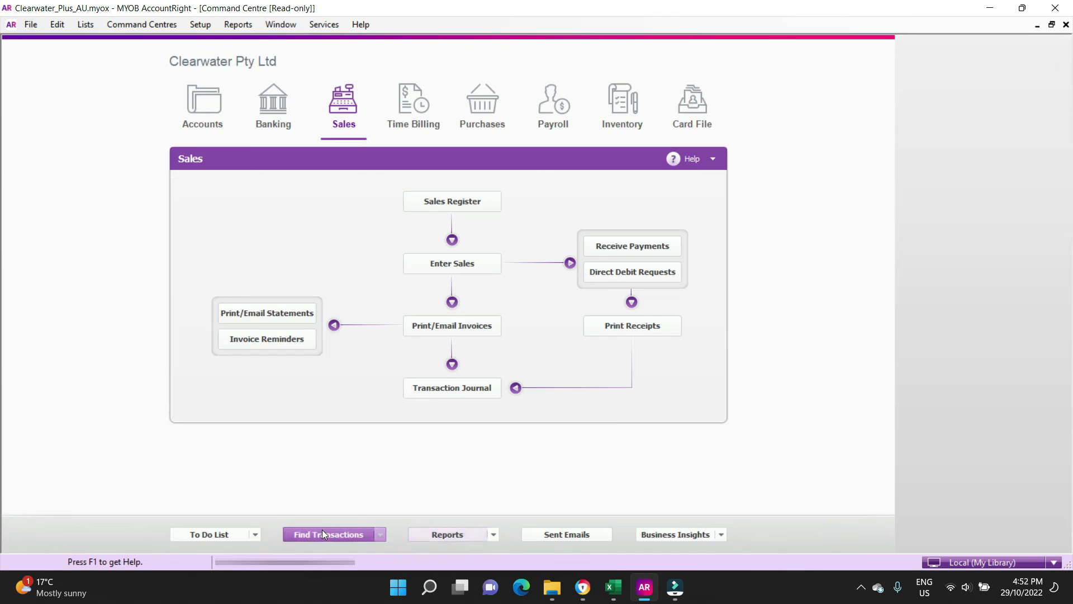
Step: Check whether the $23.76 refund dated 19/08/2017 can be deleted, and return to the reconciliation
click(329, 534)
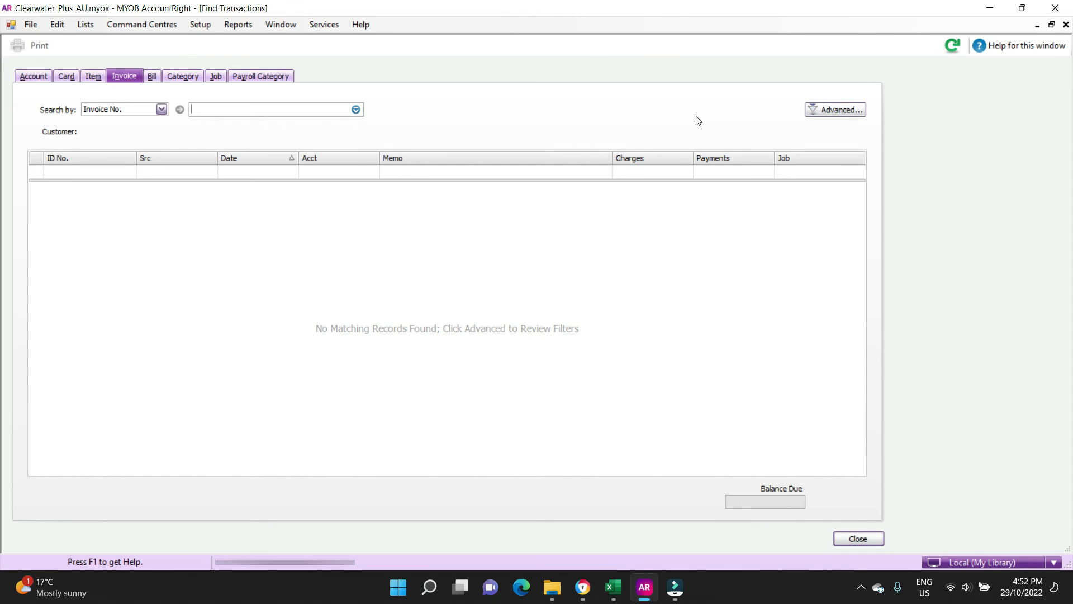
key(Escape)
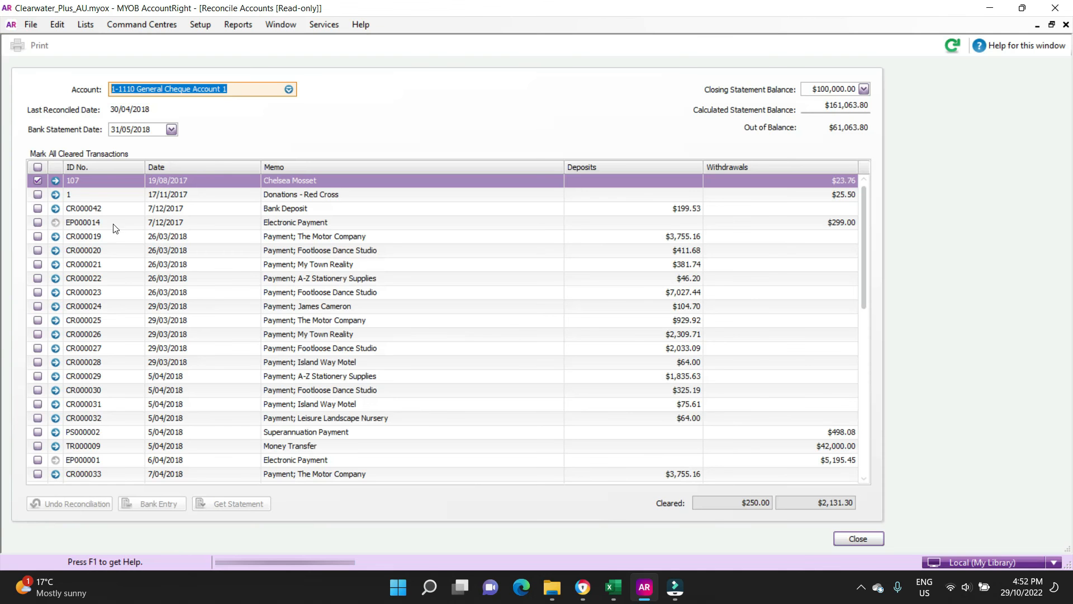
click(52, 182)
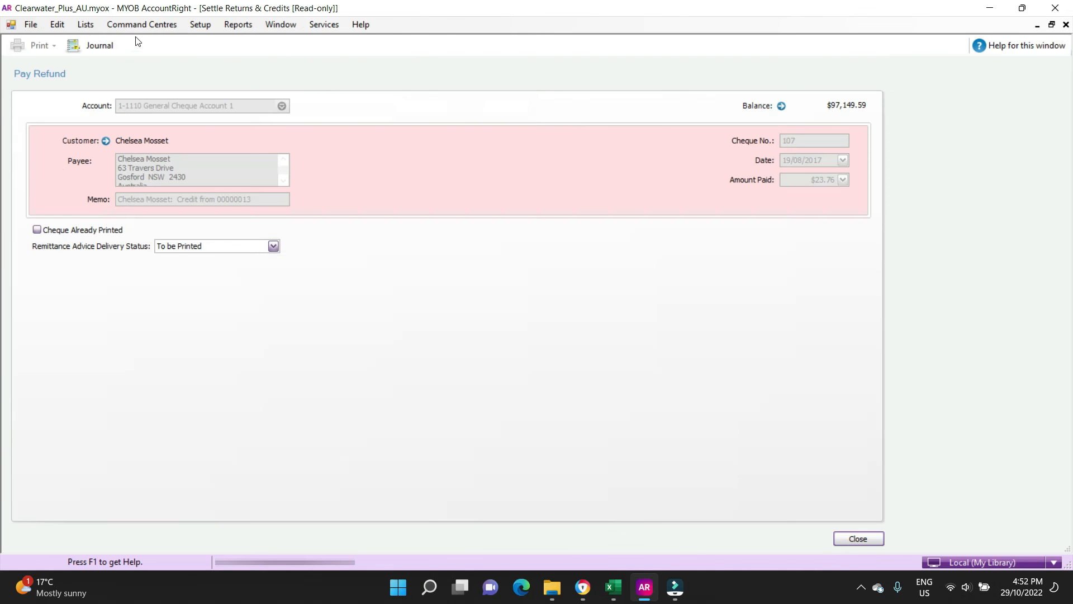
click(68, 28)
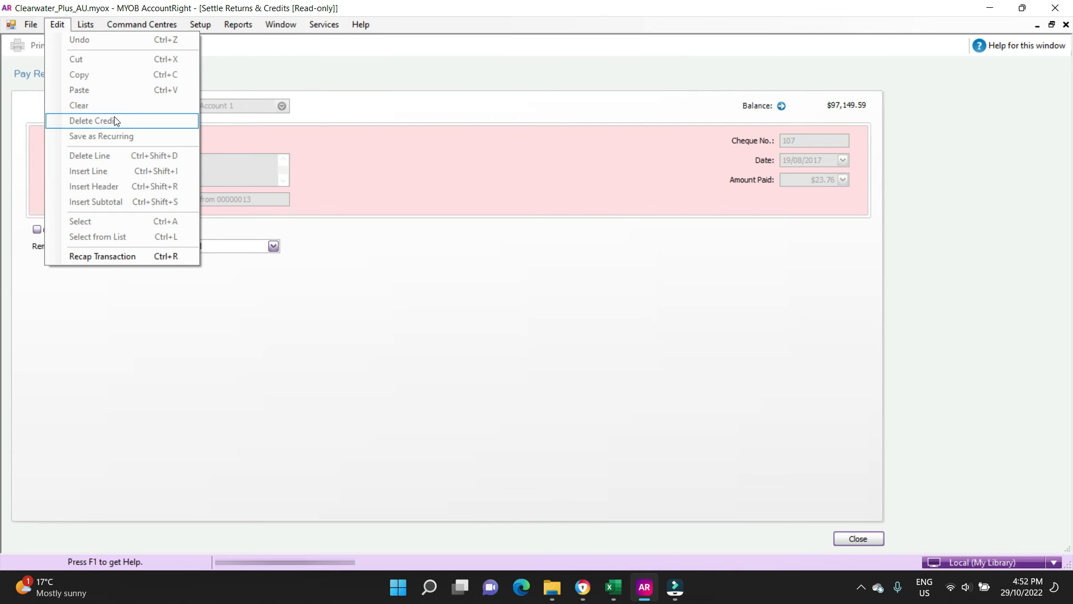
click(417, 69)
key(Escape)
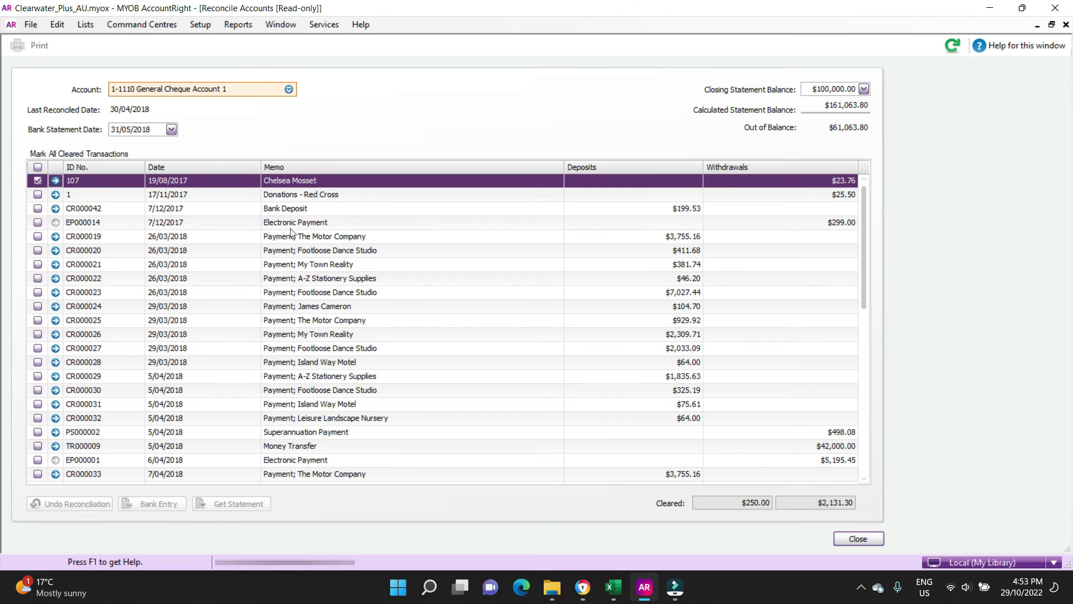
Step: Mark the $381.74 My Town Reality deposit dated 26/03/2018 as cleared, and view the invoice search in Find Transactions
click(327, 265)
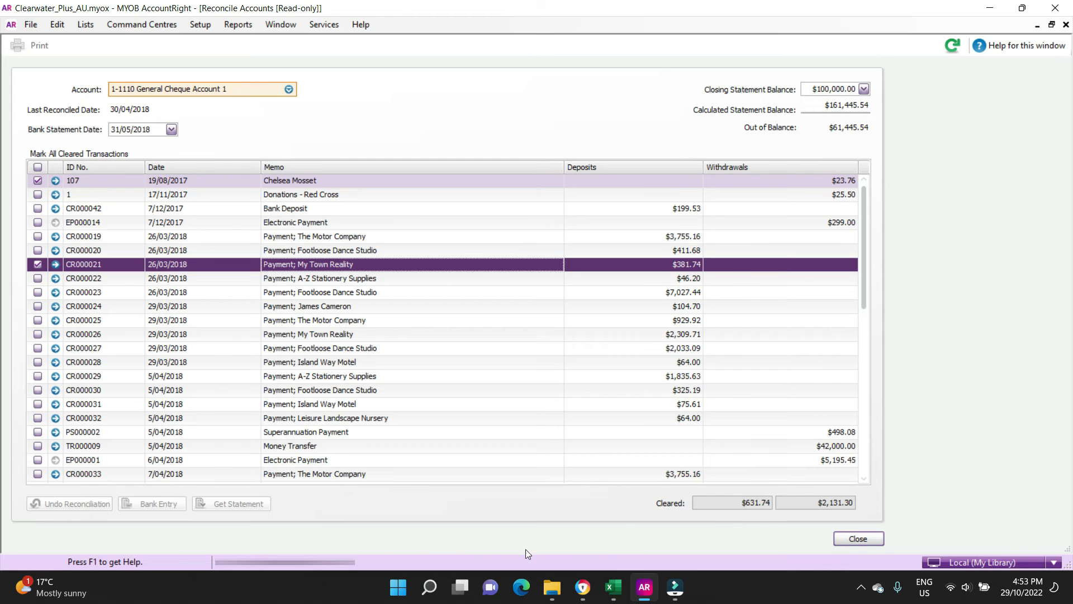
key(ctrl+f)
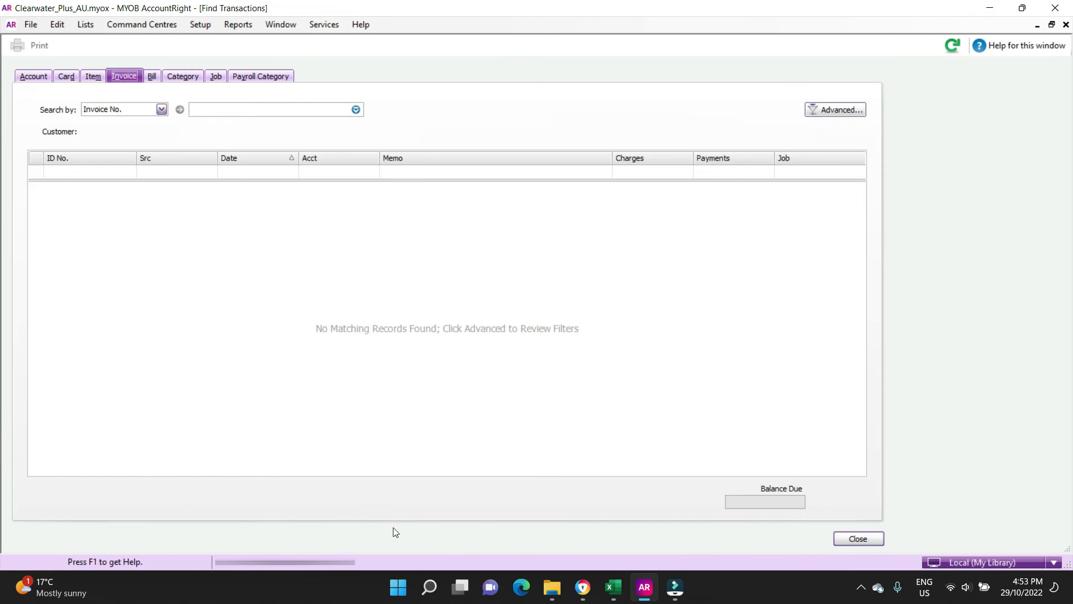
key(Escape)
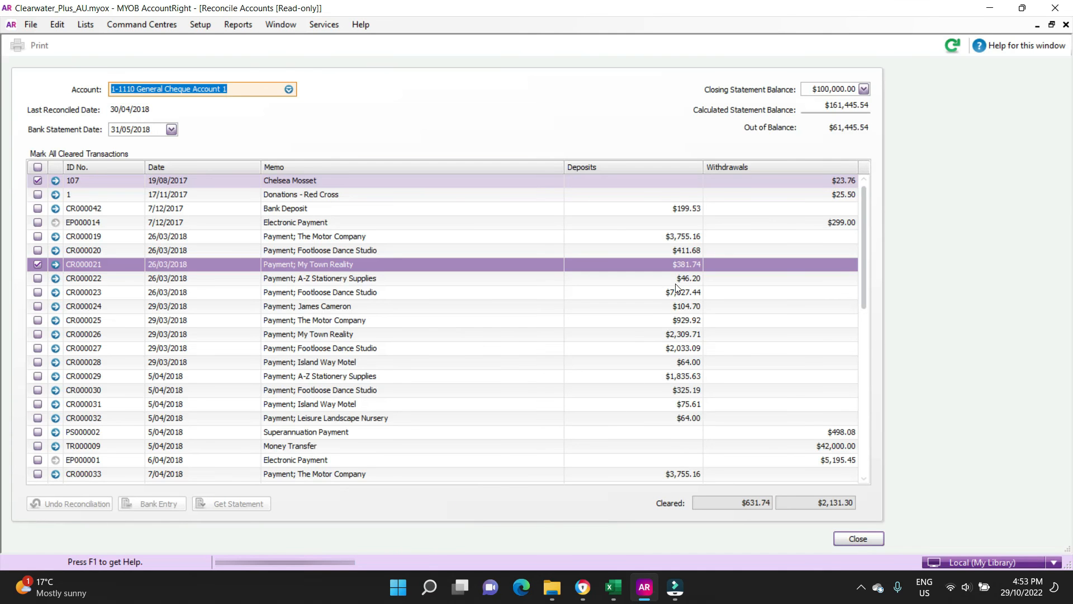
key(ctrl+f)
key(Escape)
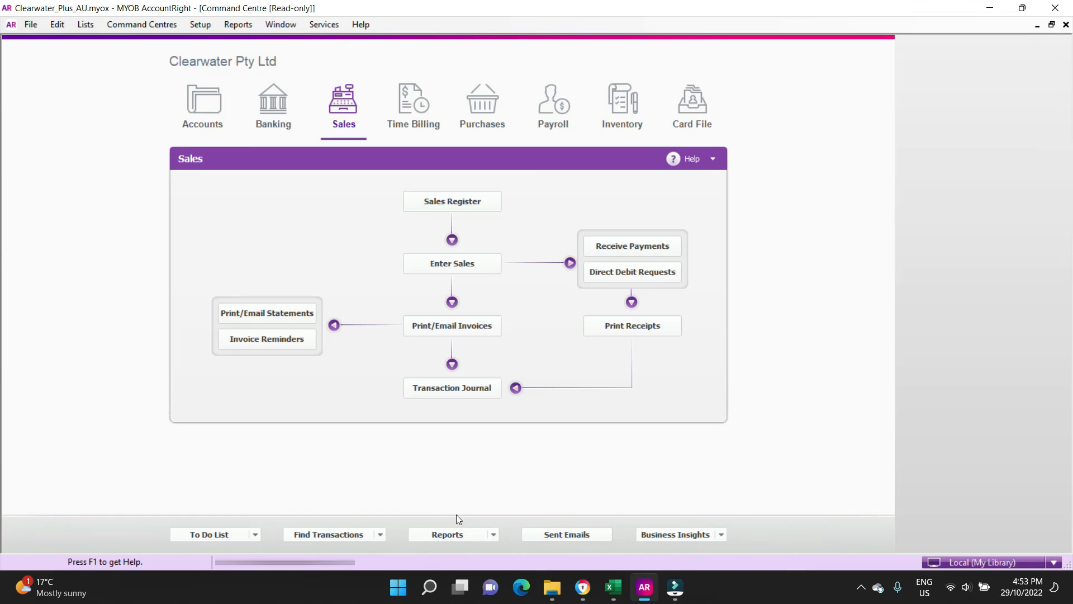
click(329, 535)
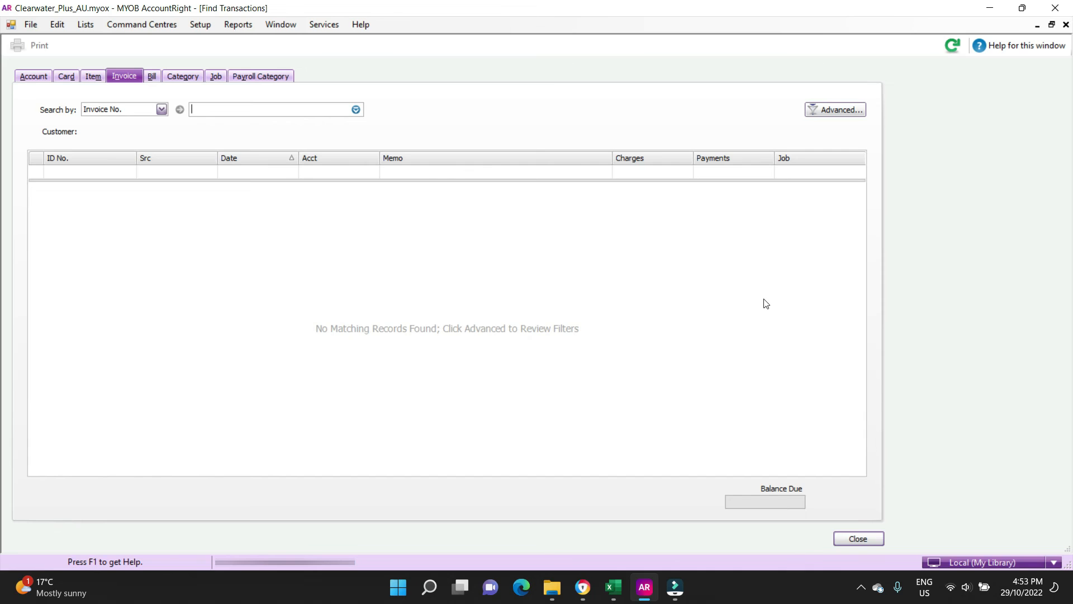
key(Escape)
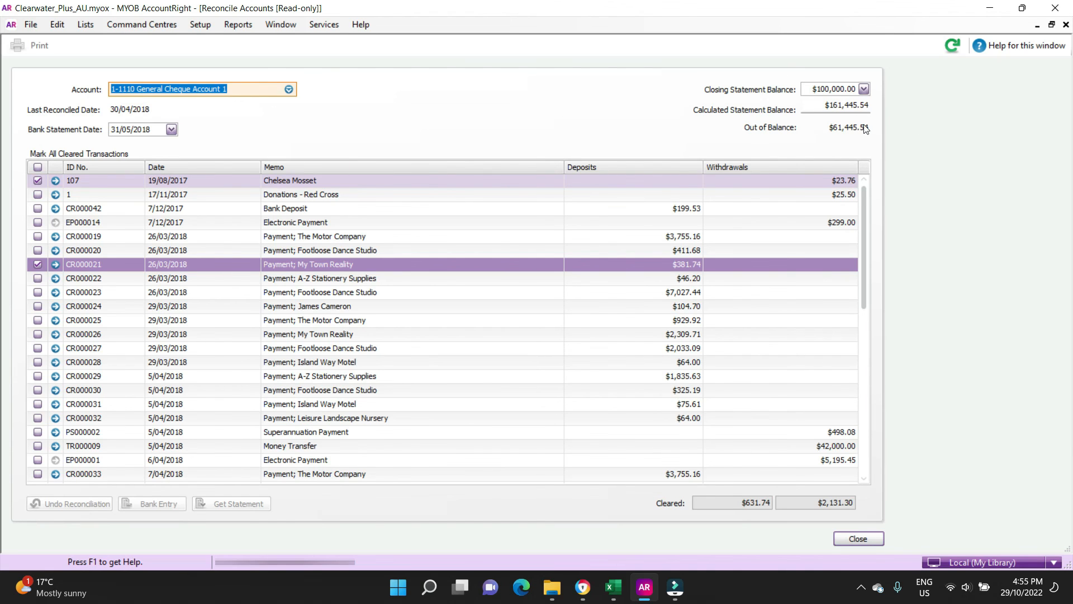
Step: Clear and re-mark the $381.74 deposit dated 26/03/2018, and mark the $42,000.00 money transfer dated 5/04/2018 as cleared
click(37, 265)
click(37, 265)
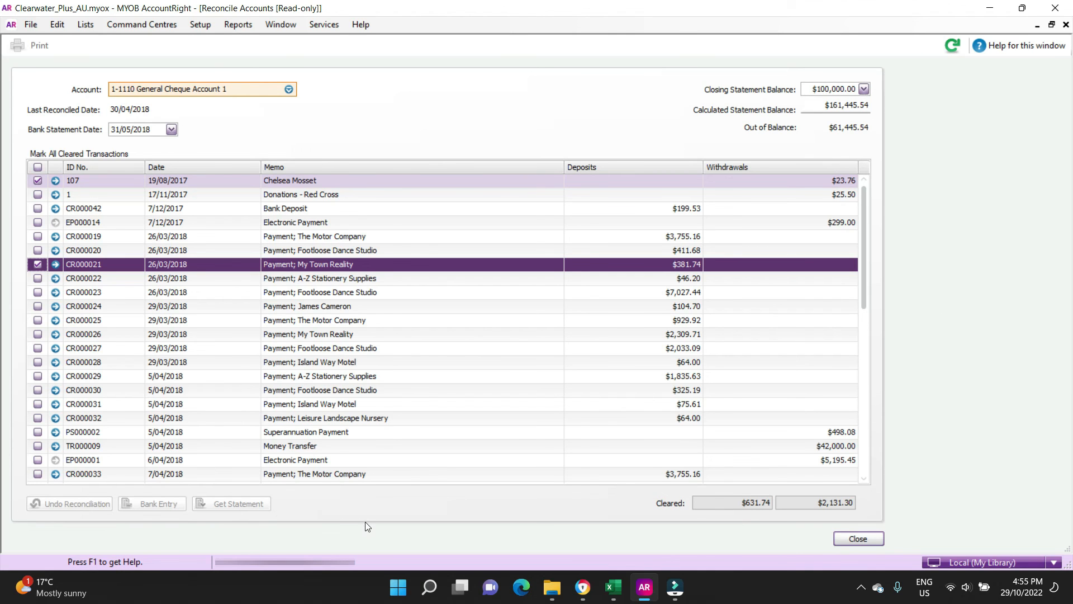
scroll(314, 371, down, 4)
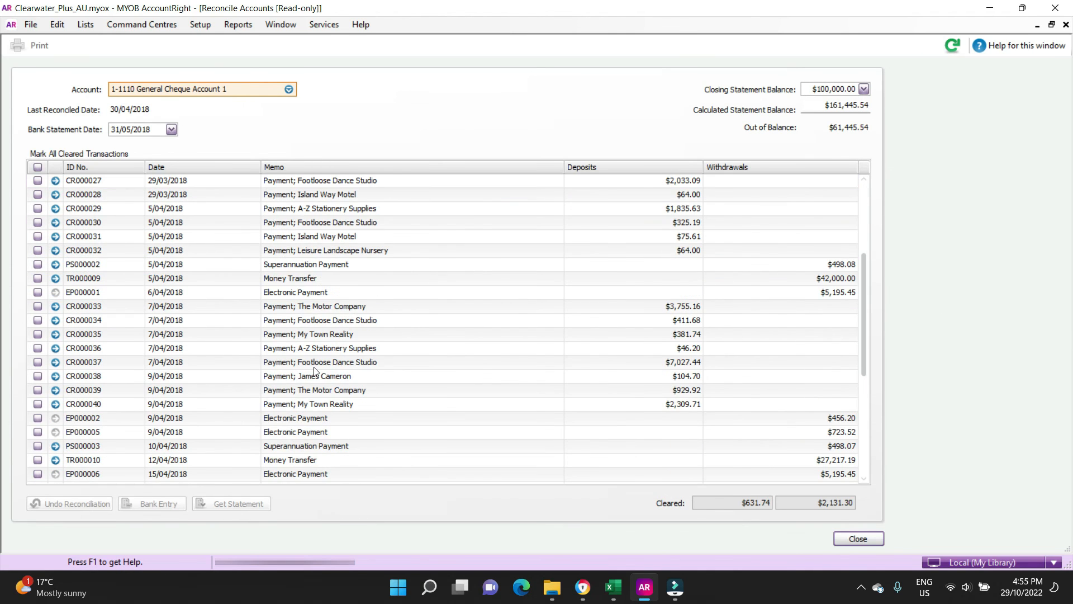
scroll(315, 371, up, 3)
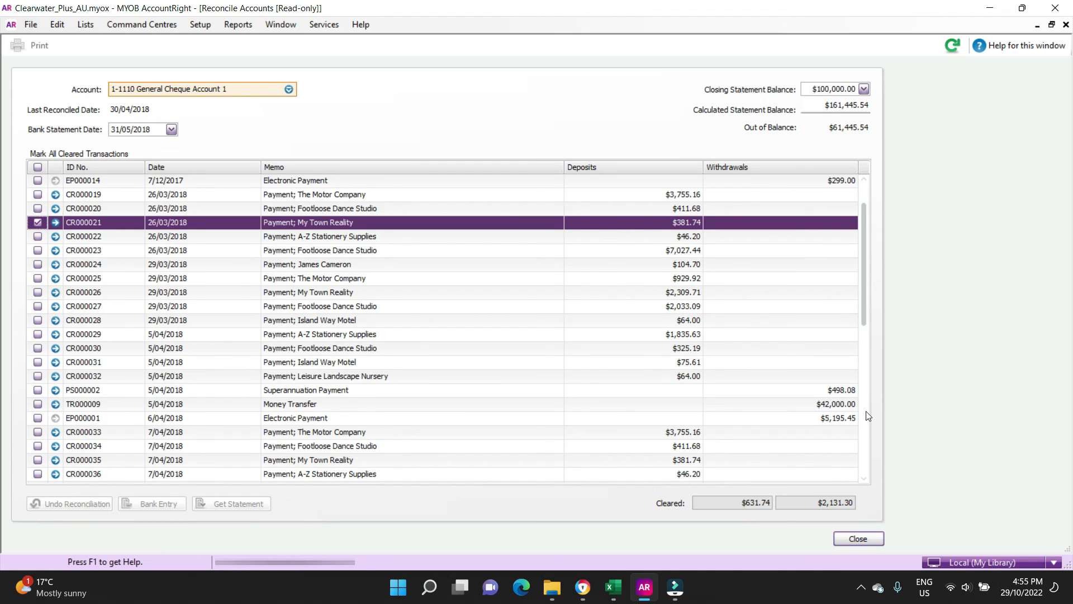
click(843, 404)
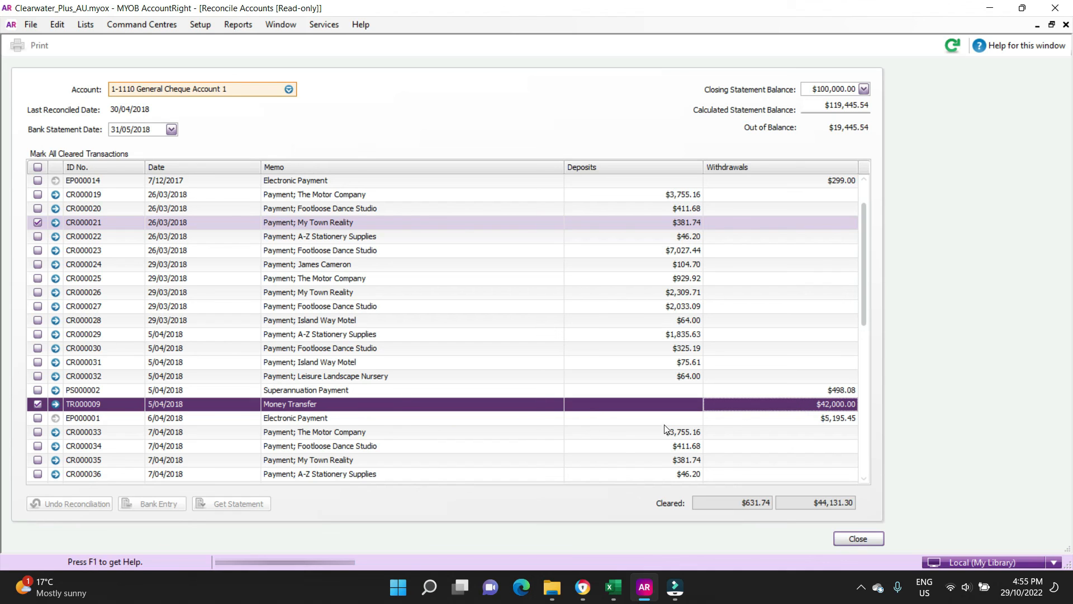
Step: View blank Spend Money and Receive Money entries for General Cheque Account 1, and close them without recording anything
scroll(818, 416, down, 3)
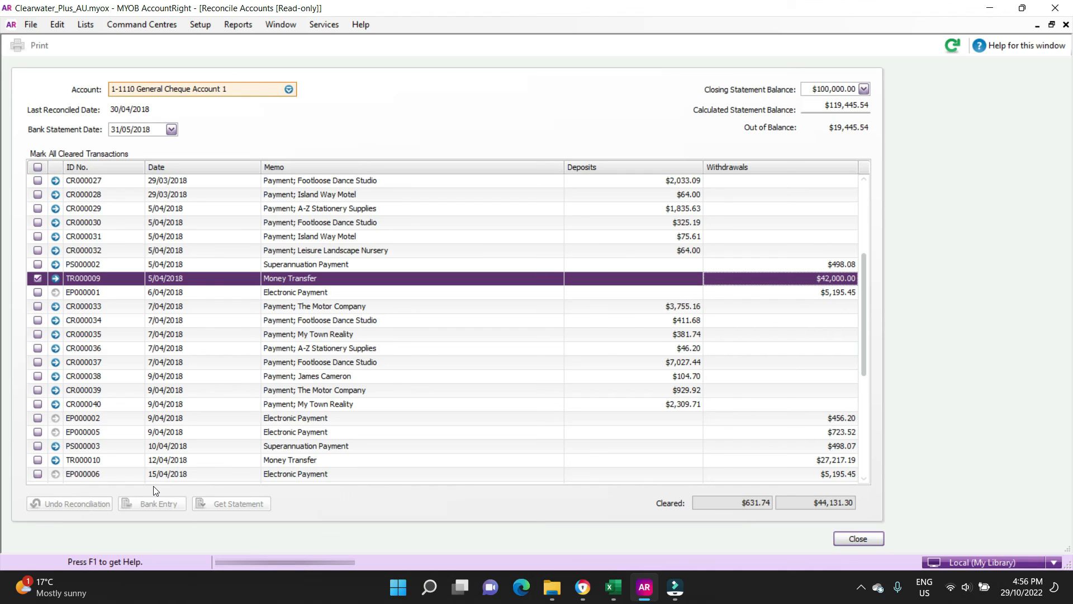
click(238, 500)
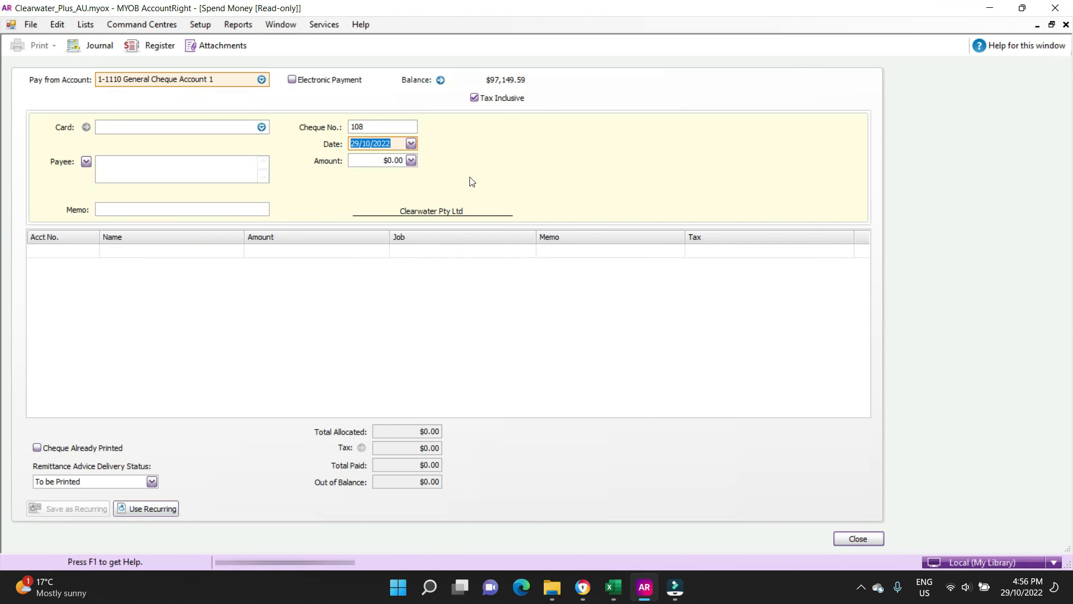
key(Escape)
key(ctrl+d)
click(281, 56)
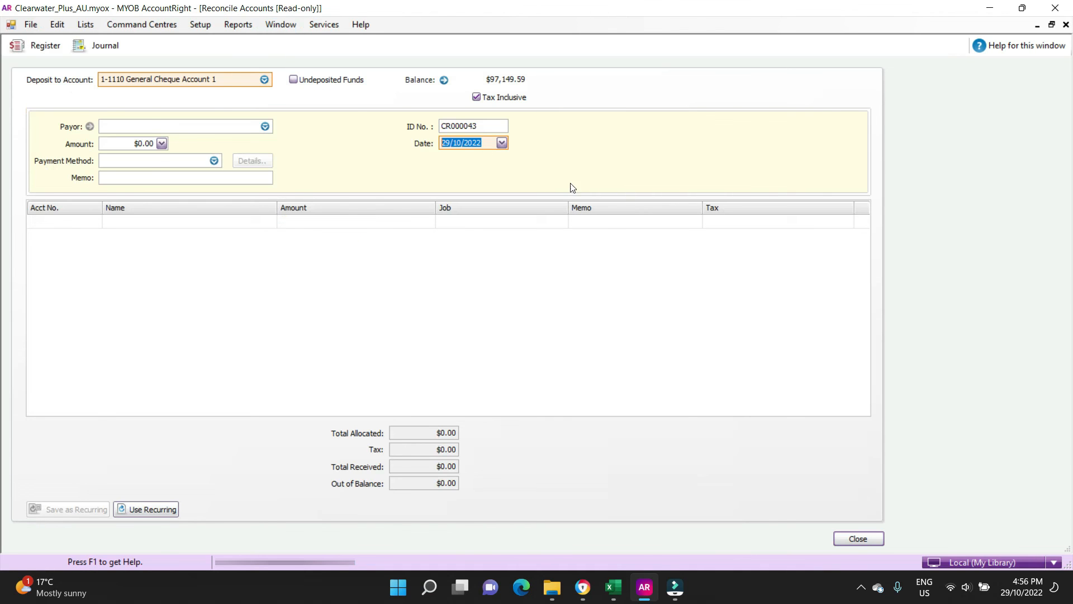
Step: Review the full reconciliation list, comparing the marked and unmarked transactions from the oldest to the latest in May 2018
scroll(864, 310, down, 4)
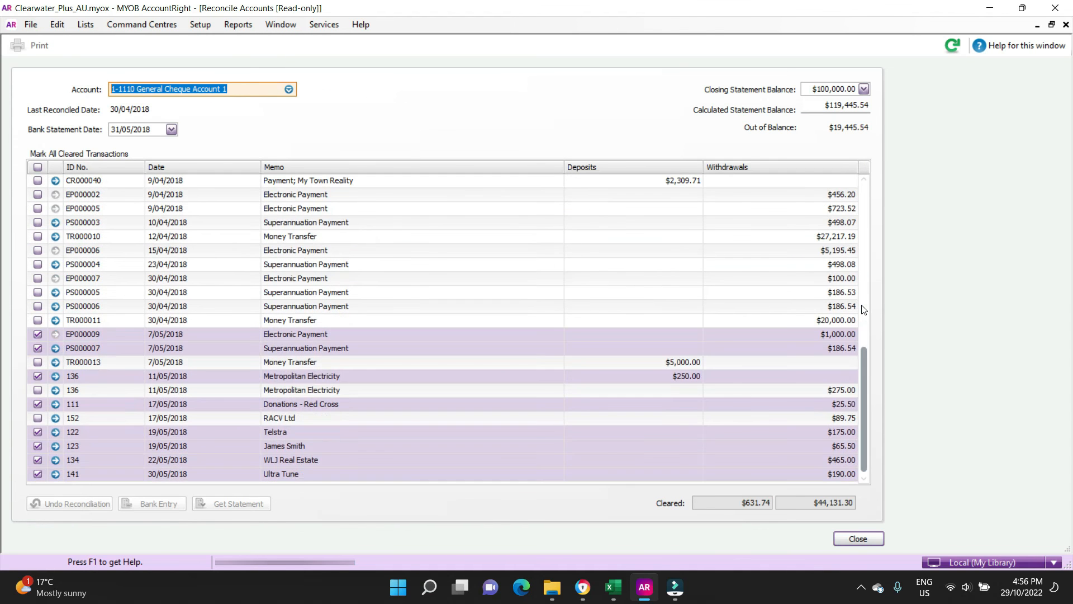
scroll(863, 309, up, 10)
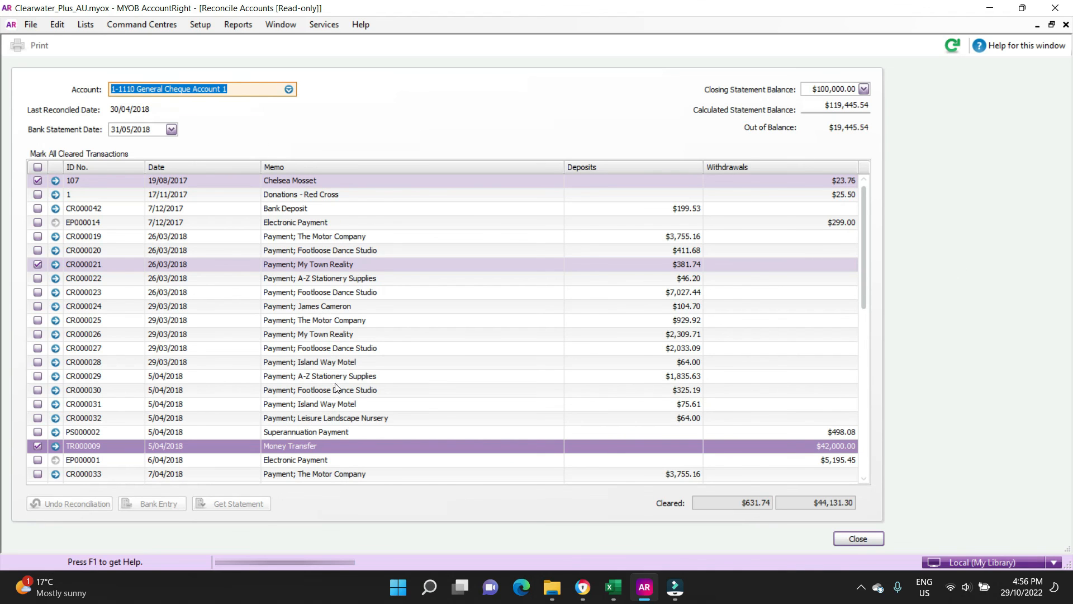
scroll(335, 386, down, 10)
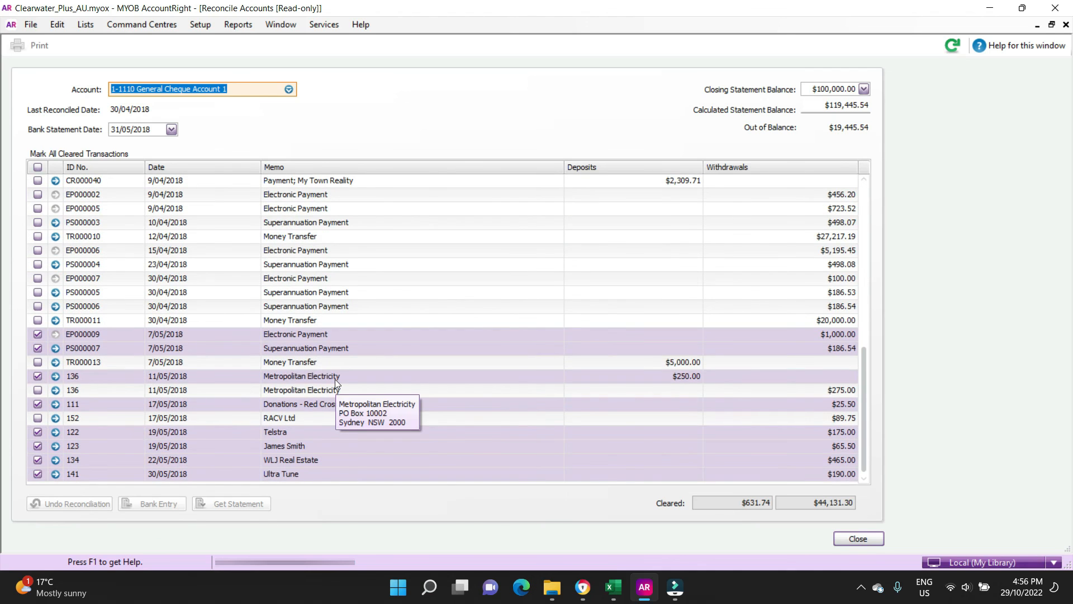
scroll(334, 379, up, 10)
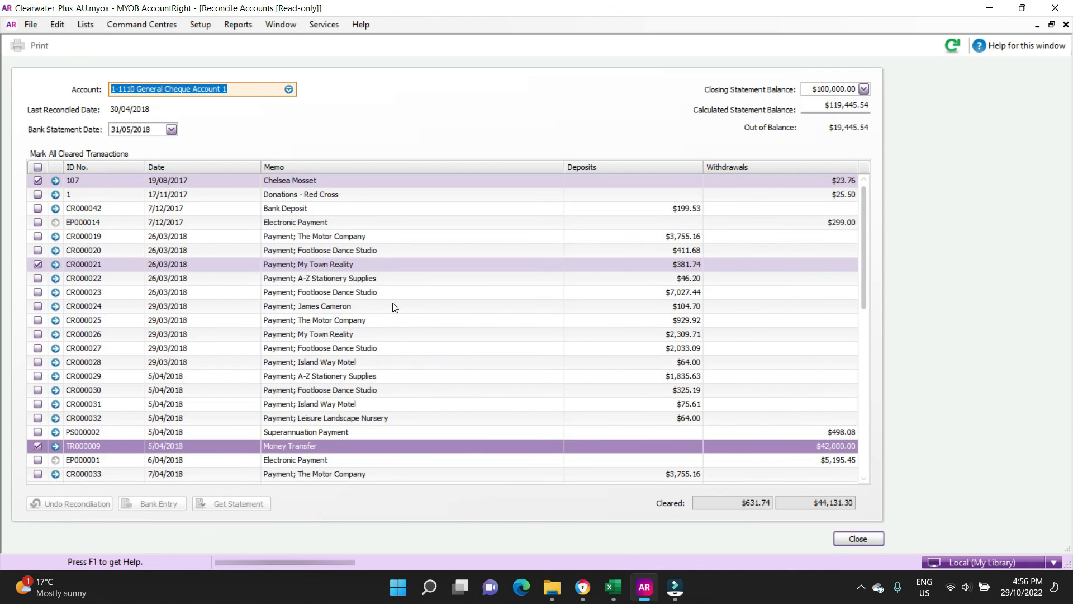